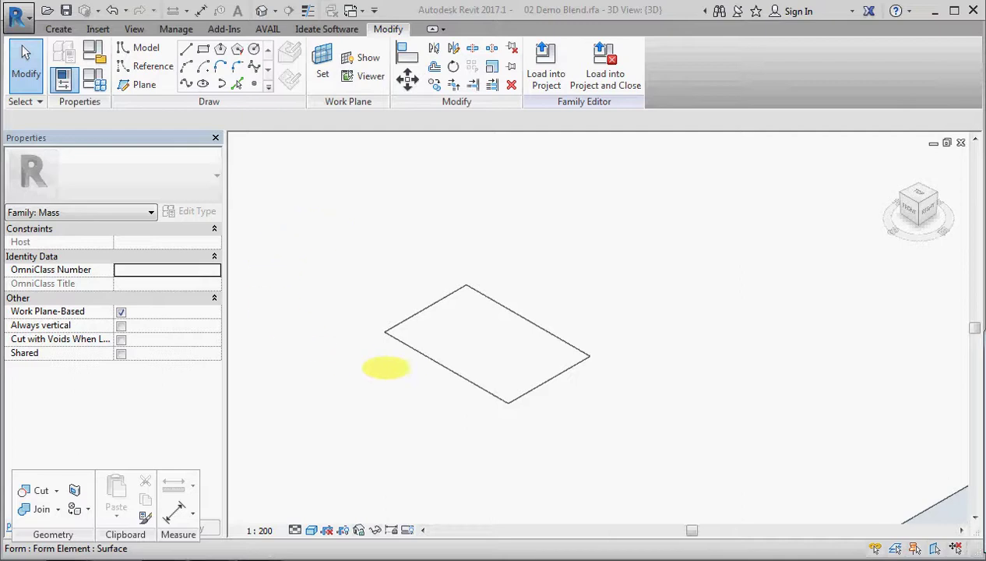
Step: Select the rectangle's four-line chain and extrude it into a 20000-high solid box form
key(Tab)
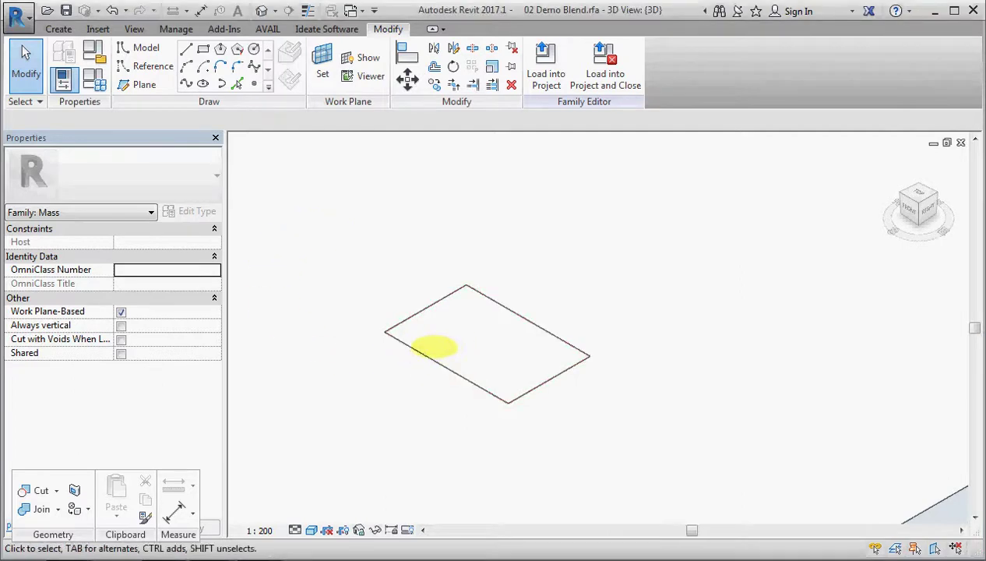
key(Tab)
click(466, 292)
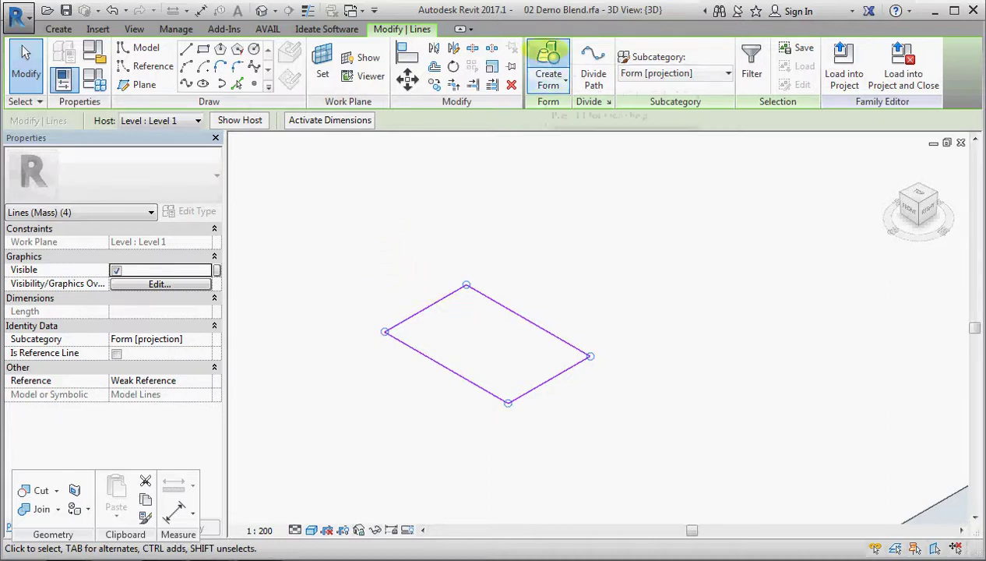
click(549, 59)
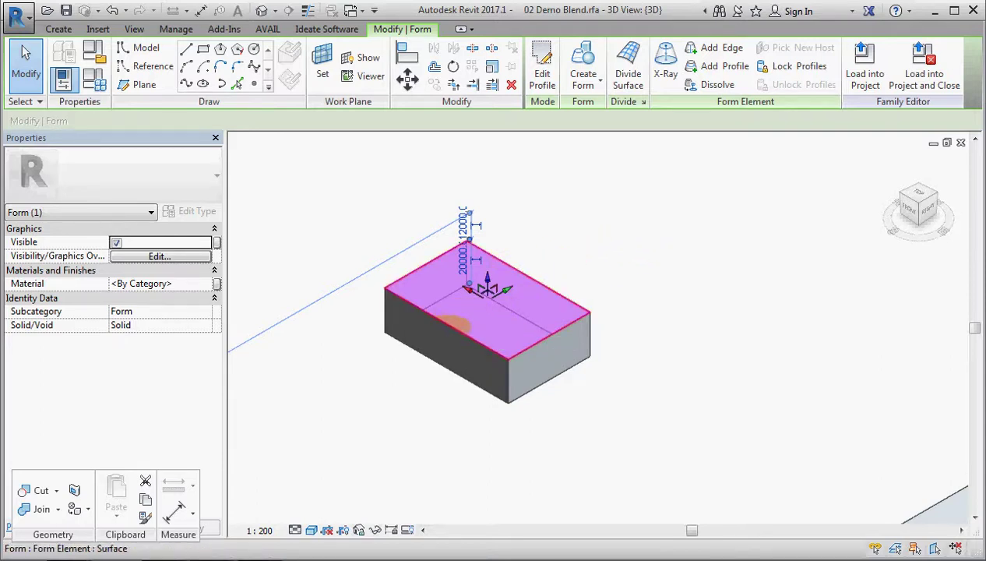
Step: Unlock the box form's profiles and select its top face for profile editing
click(456, 326)
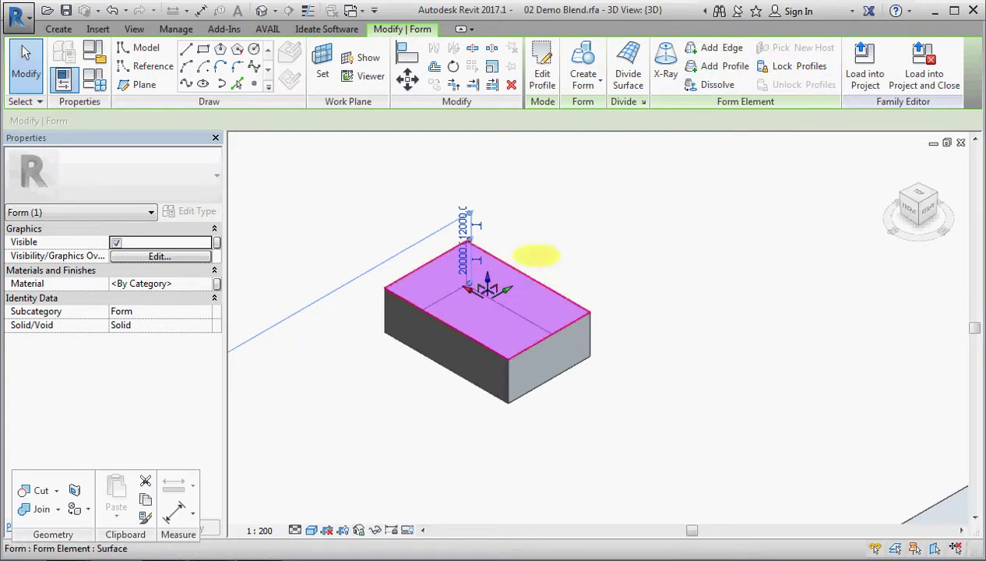
click(797, 67)
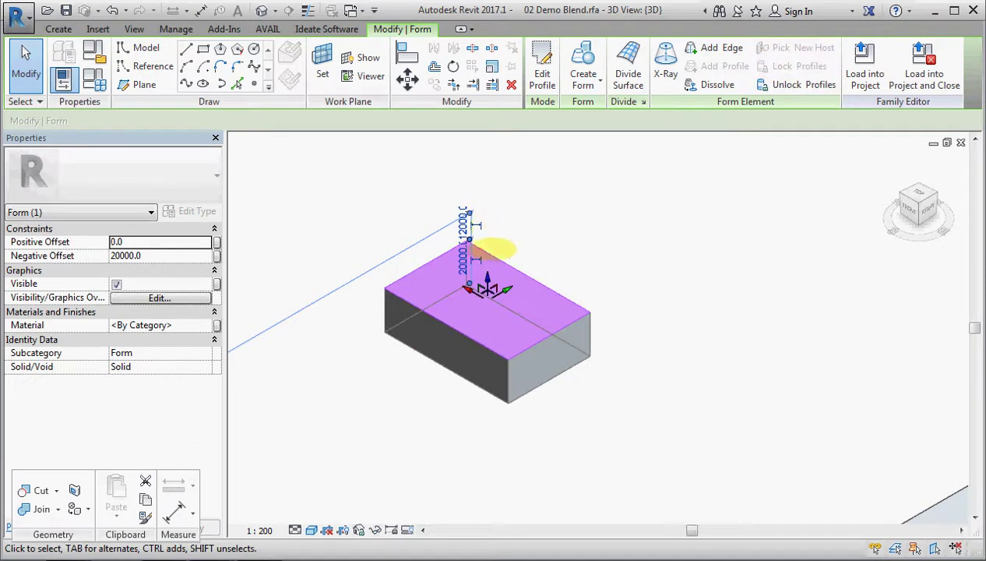
click(612, 257)
click(533, 290)
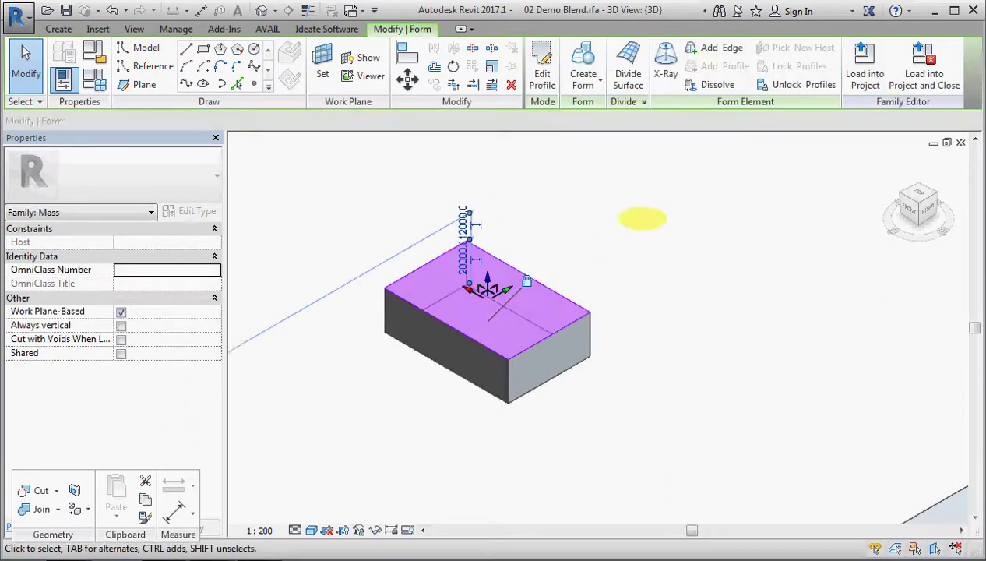
click(526, 281)
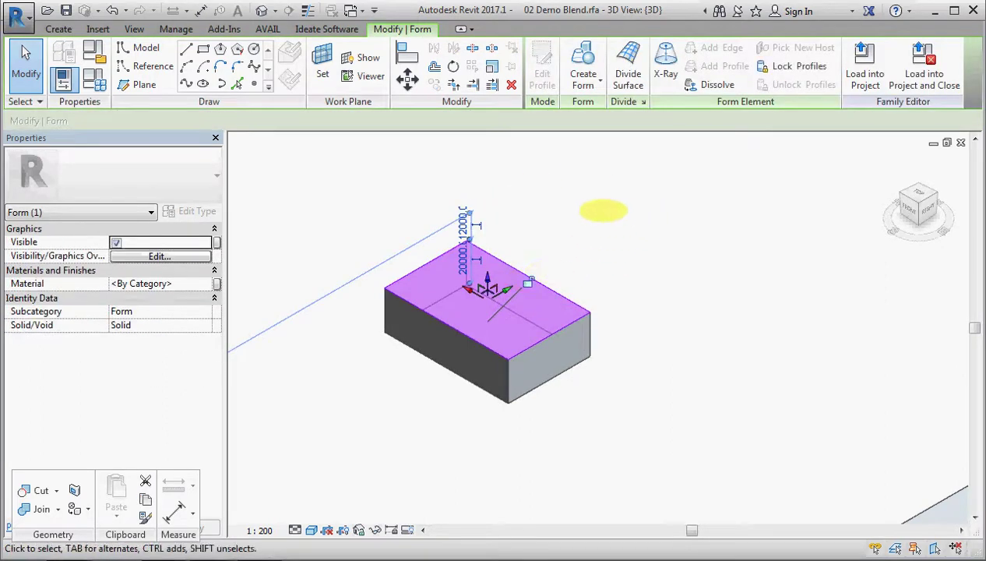
click(460, 310)
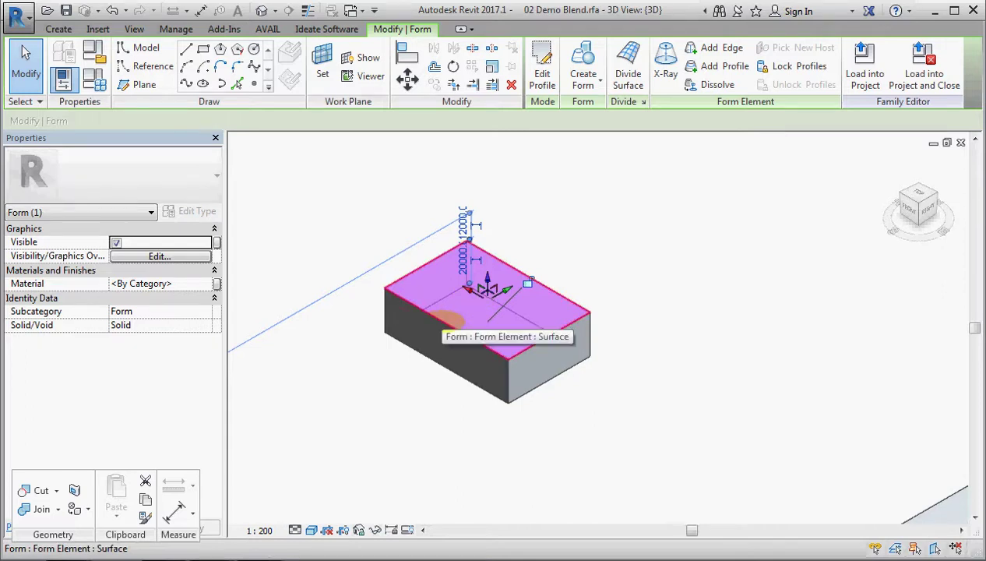
Step: Edit the top face profile and drag its left sketch line outward to enlarge it
click(543, 76)
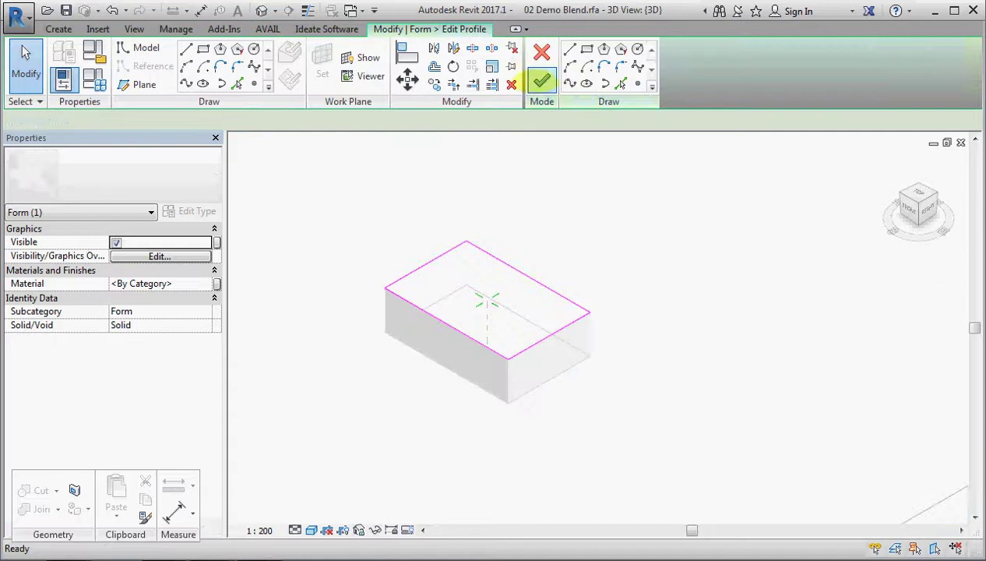
click(441, 329)
drag(441, 329, 386, 366)
Step: Fillet the profile's left and bottom lines with a 37000-radius arc and finish the edit
click(237, 65)
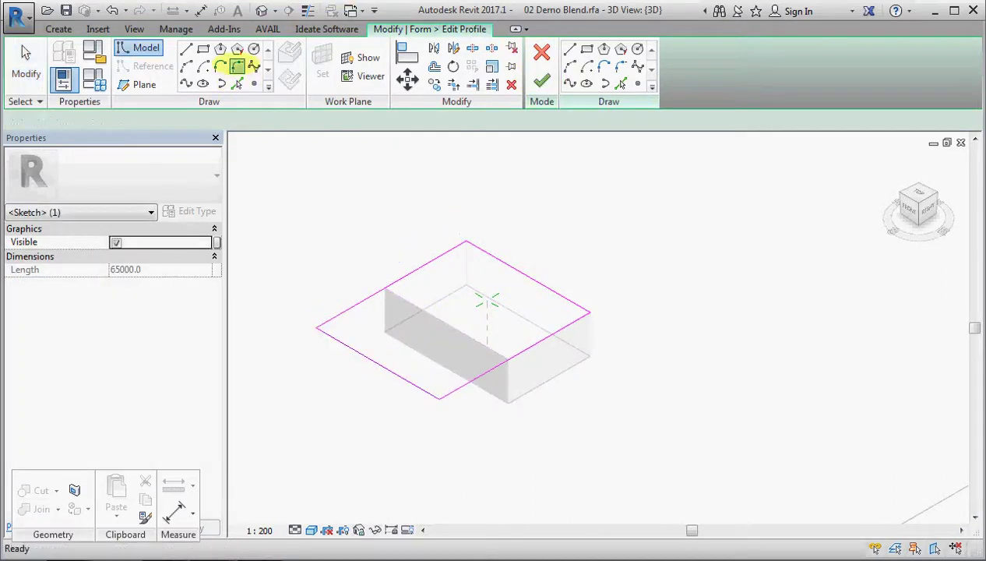
click(381, 365)
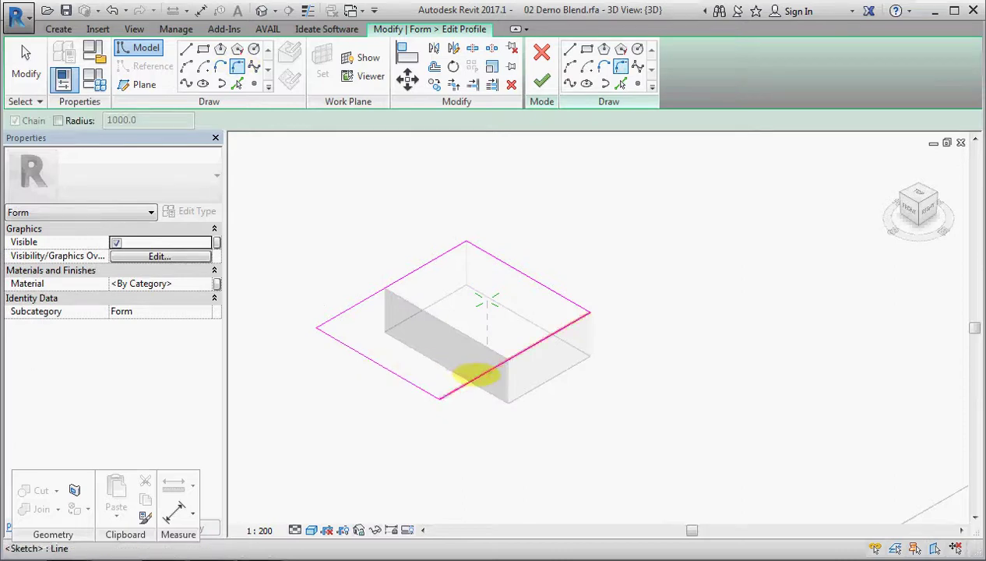
click(466, 379)
click(421, 374)
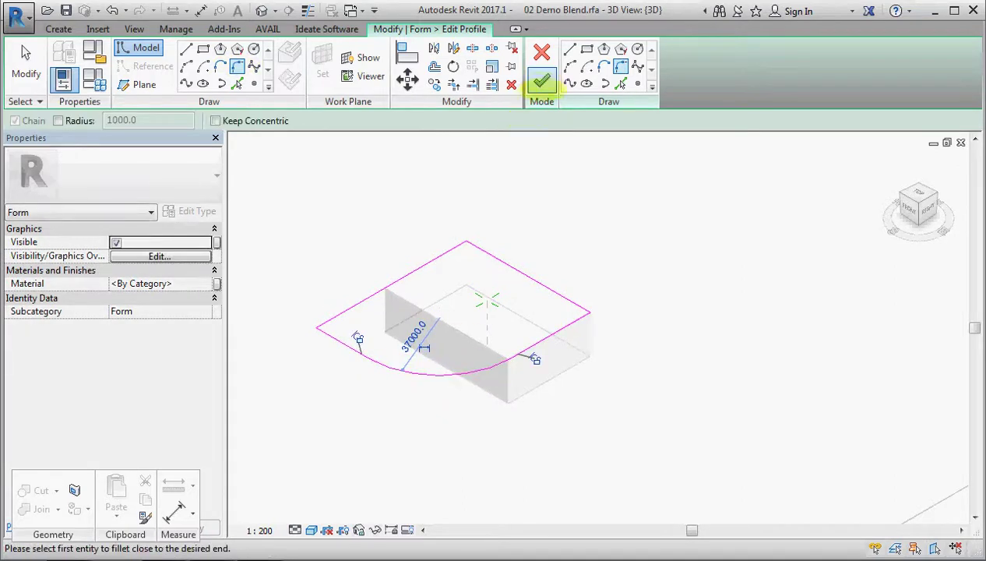
click(542, 80)
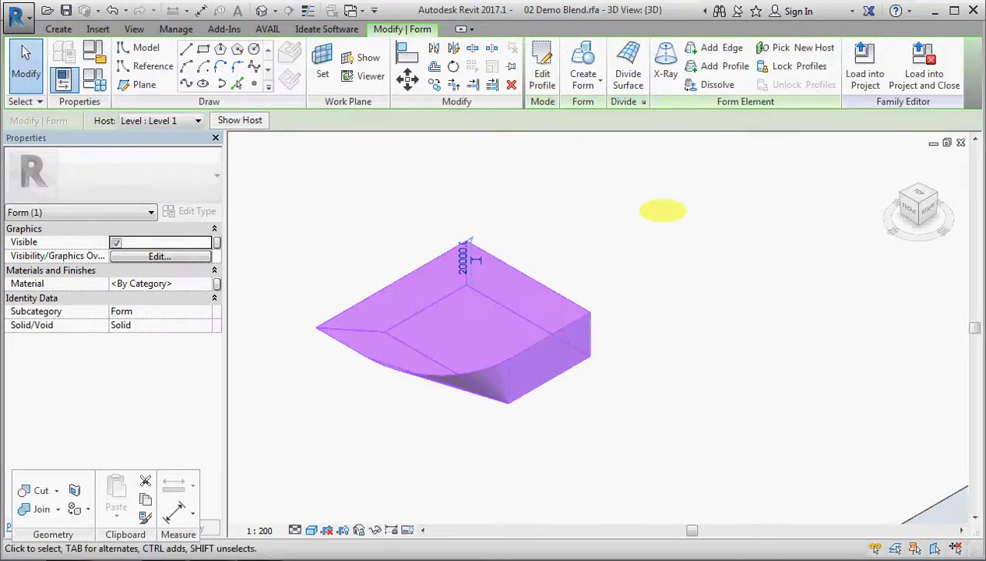
shift+middle_drag(646, 243, 632, 187)
shift+middle_drag(675, 273, 595, 386)
click(583, 420)
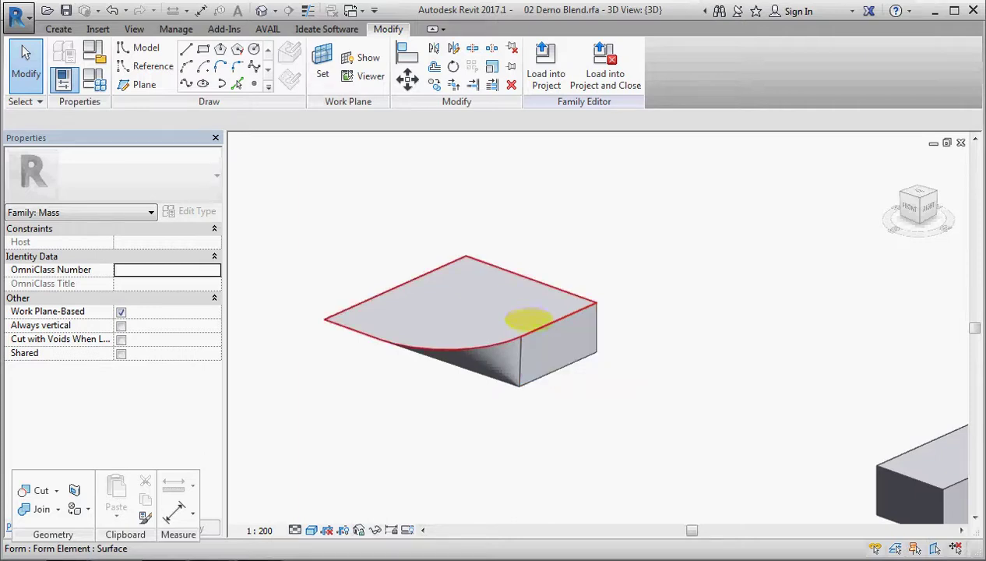
click(527, 316)
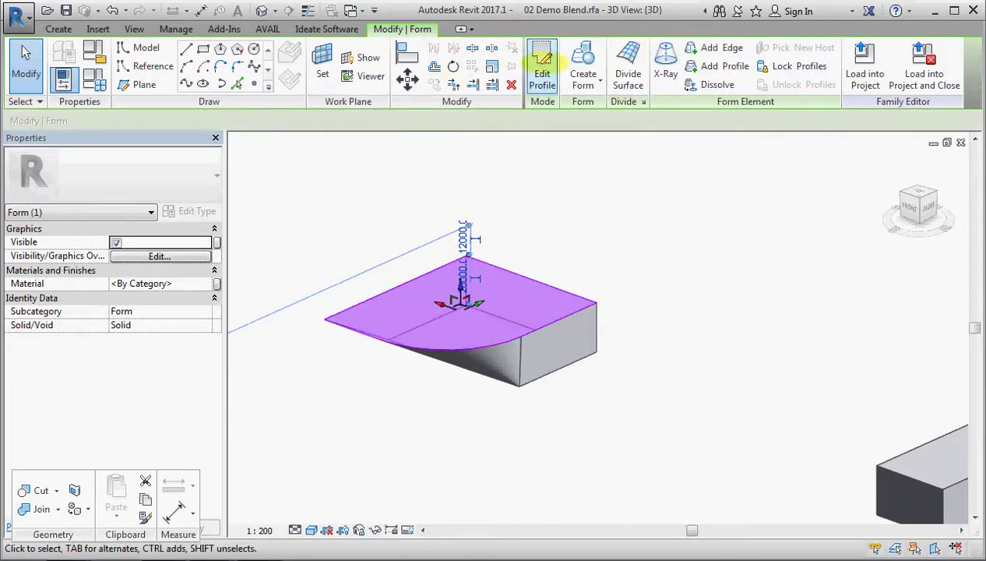
click(541, 63)
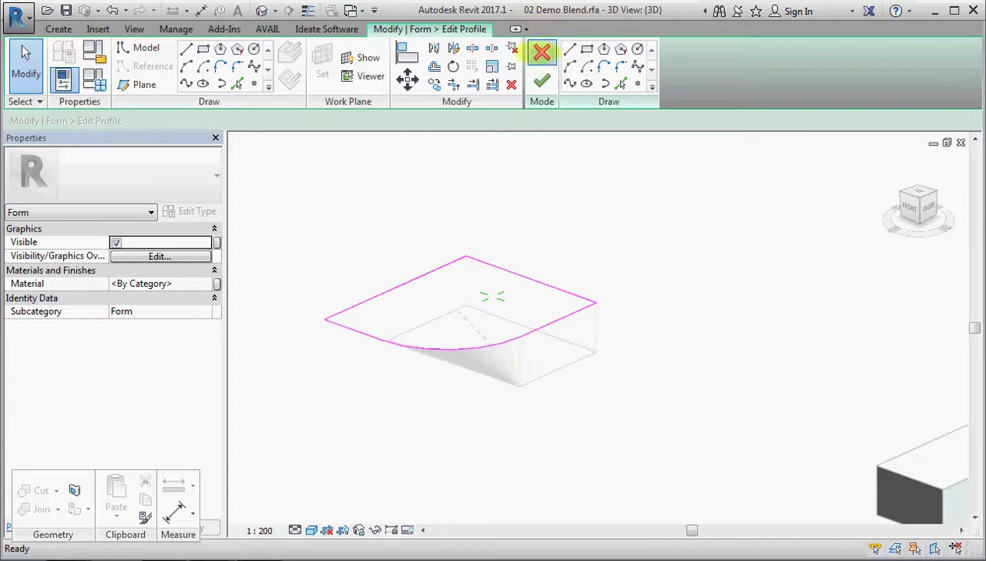
click(540, 53)
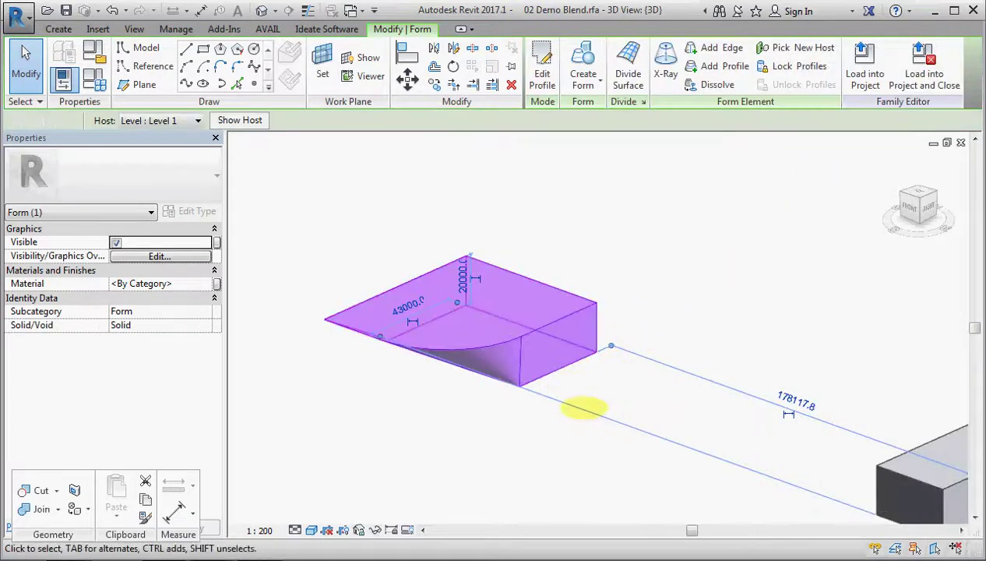
click(583, 406)
click(567, 370)
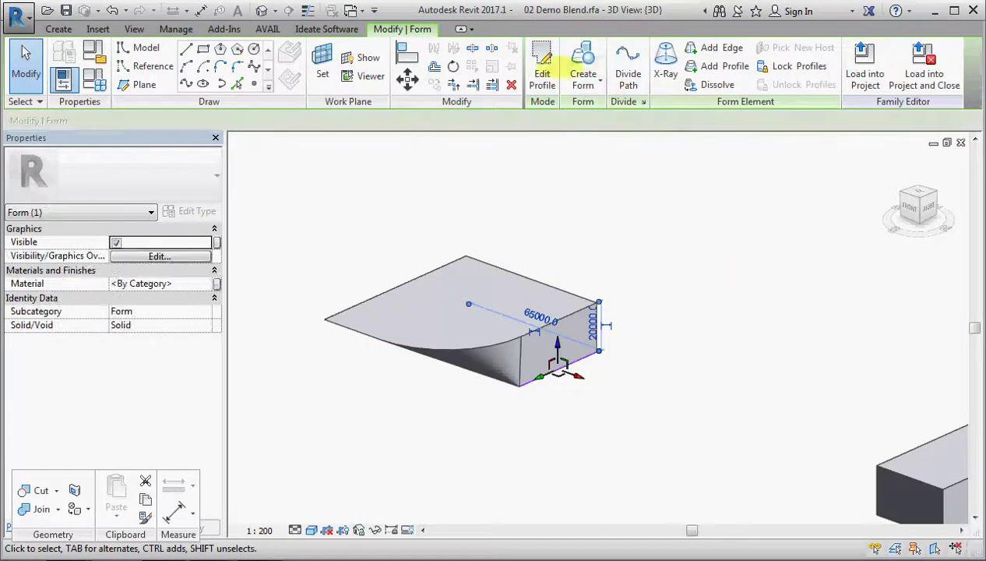
click(542, 63)
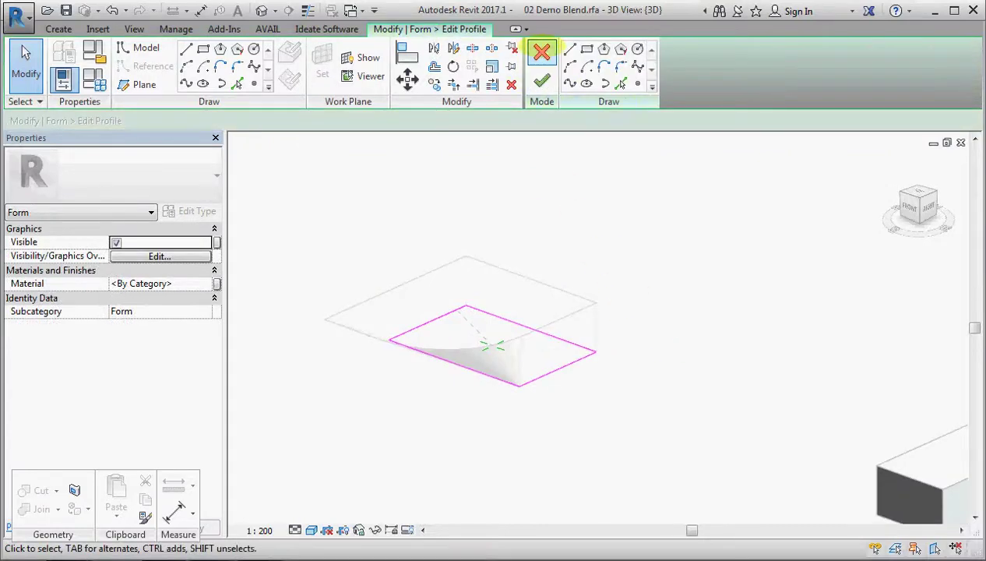
click(542, 53)
click(584, 268)
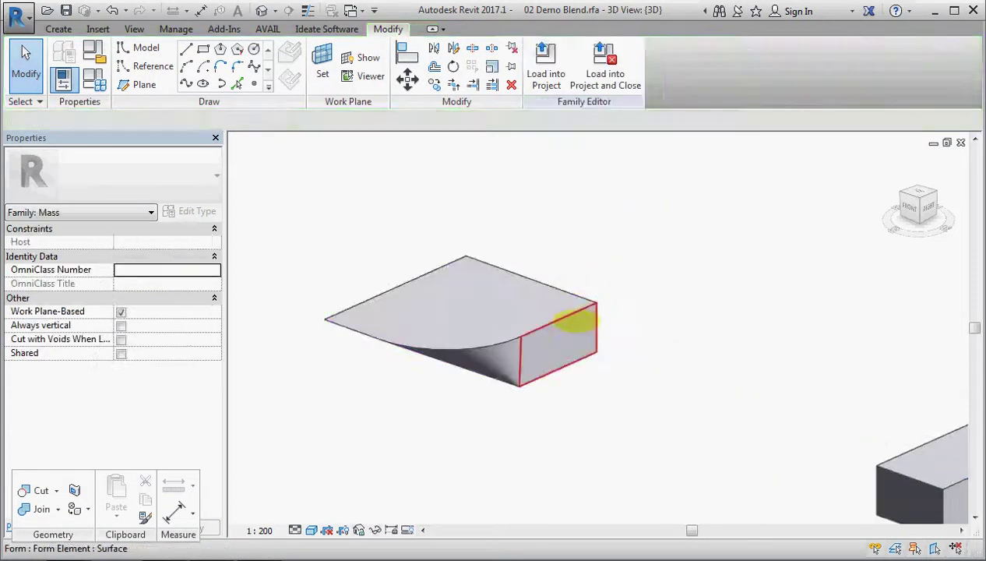
click(577, 321)
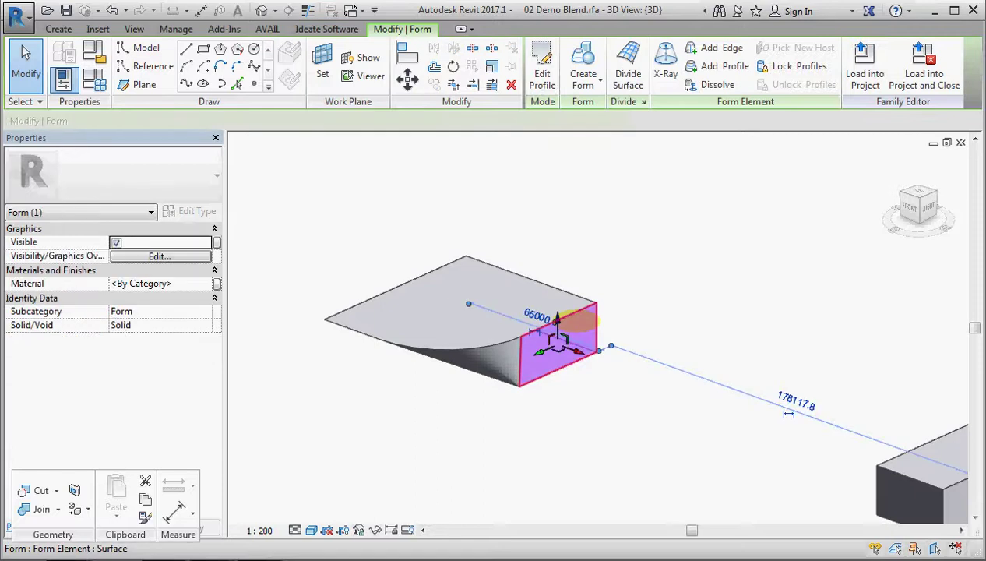
key(Escape)
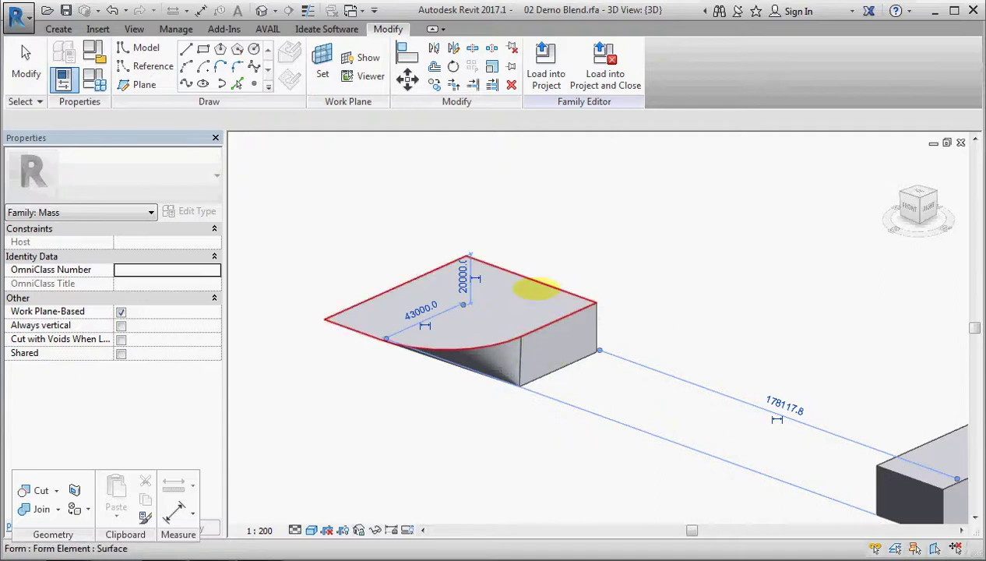
Step: Edit the blend's top profile and drag its right straight line outward to 101000.0
double_click(536, 290)
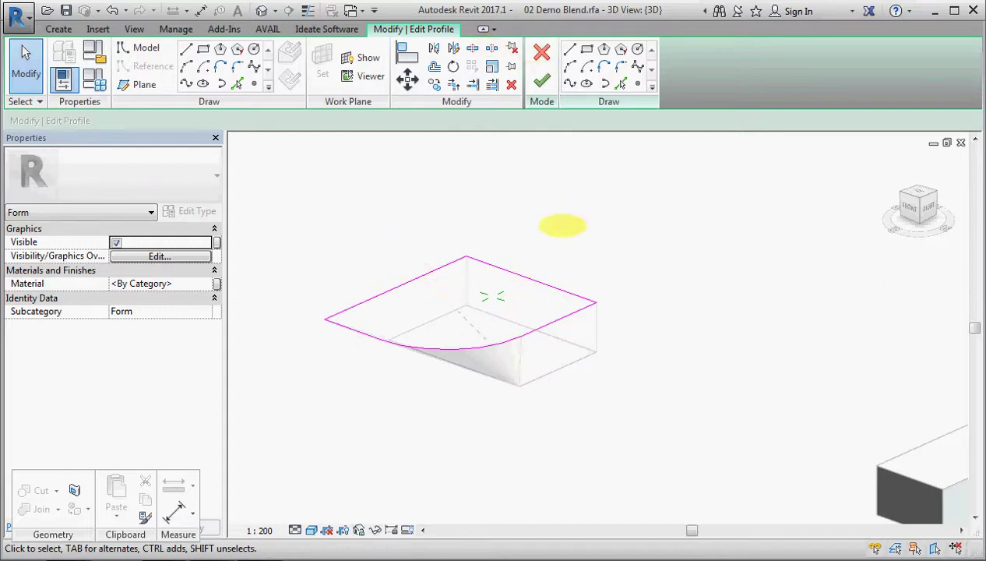
click(555, 318)
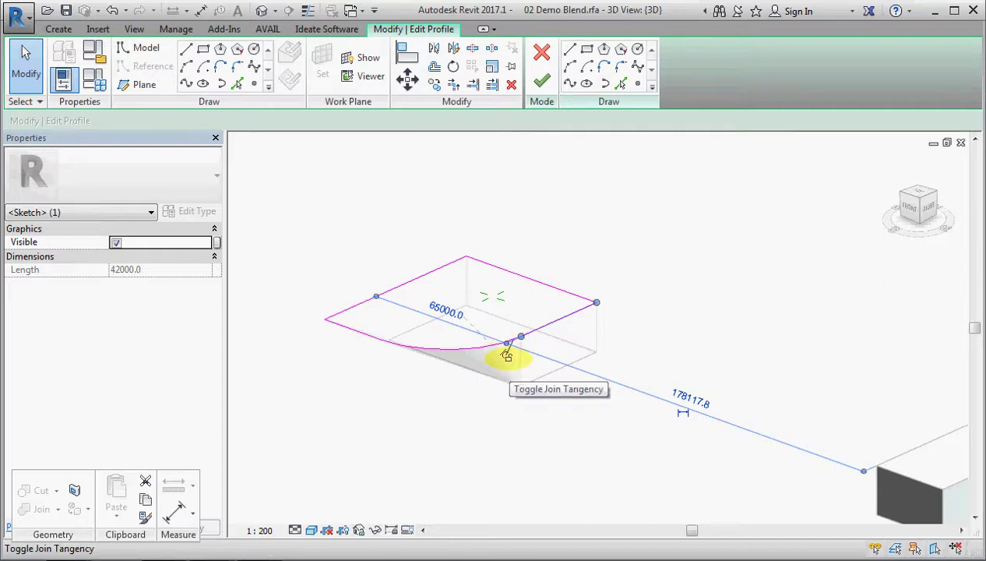
click(474, 349)
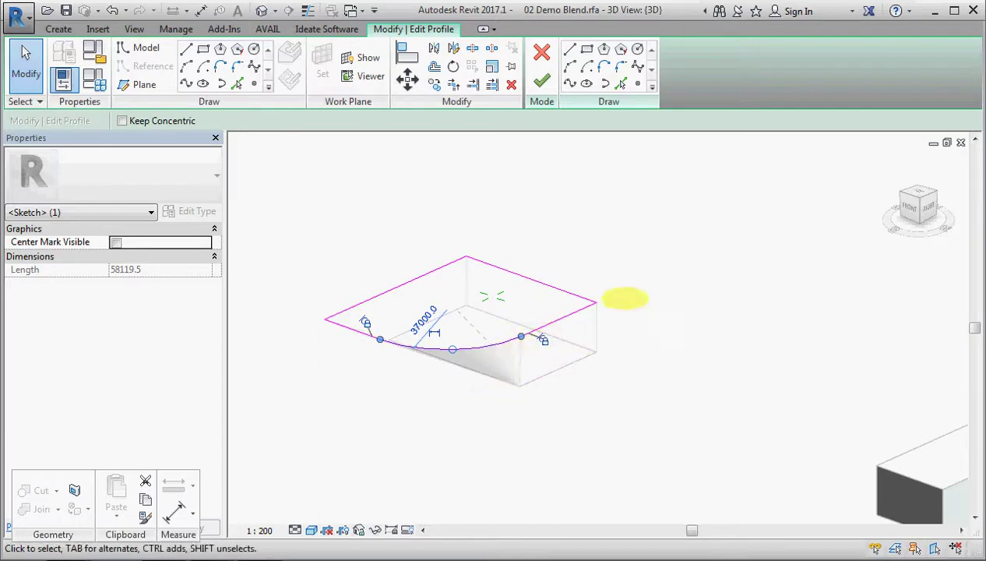
key(Escape)
click(548, 323)
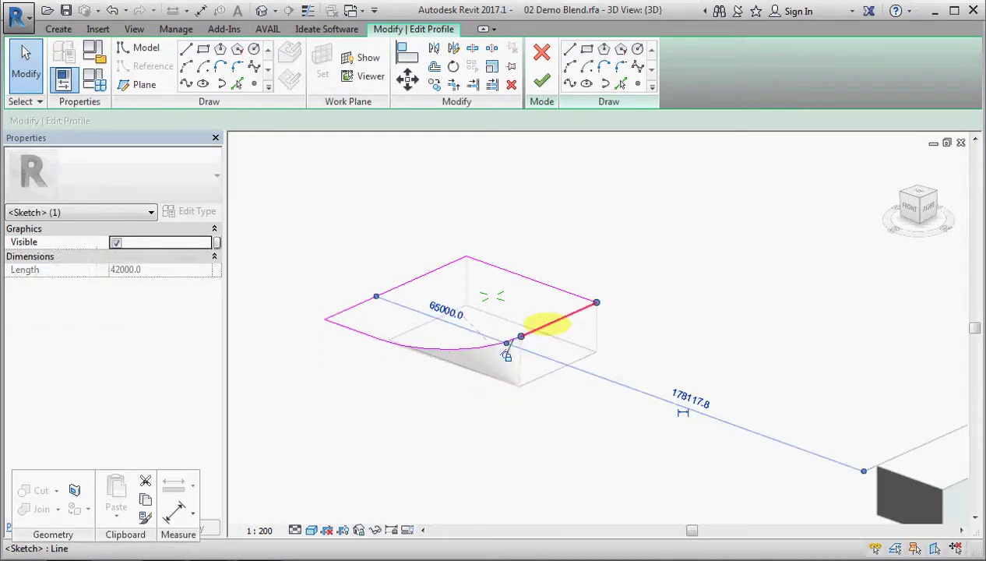
drag(506, 355, 578, 379)
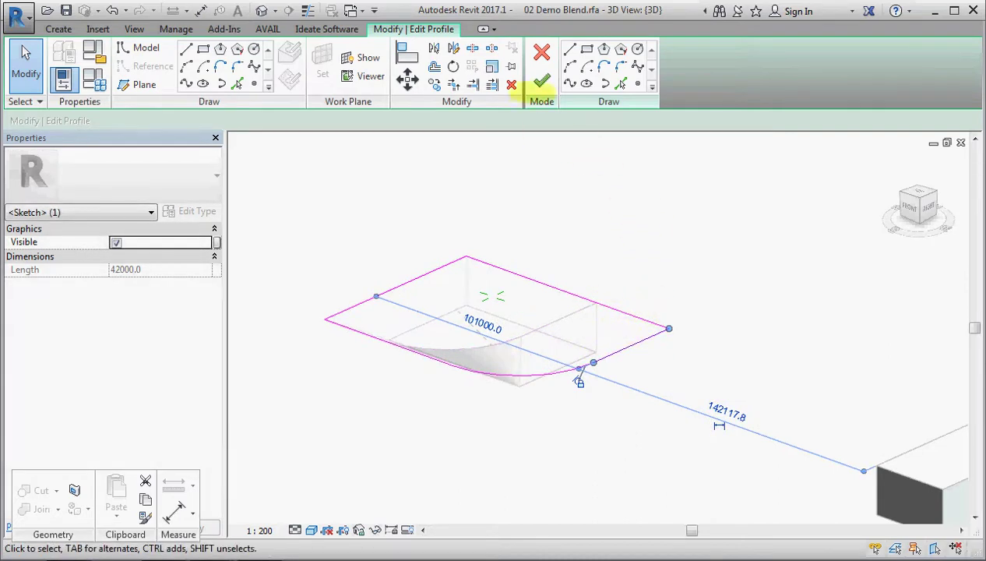
click(542, 80)
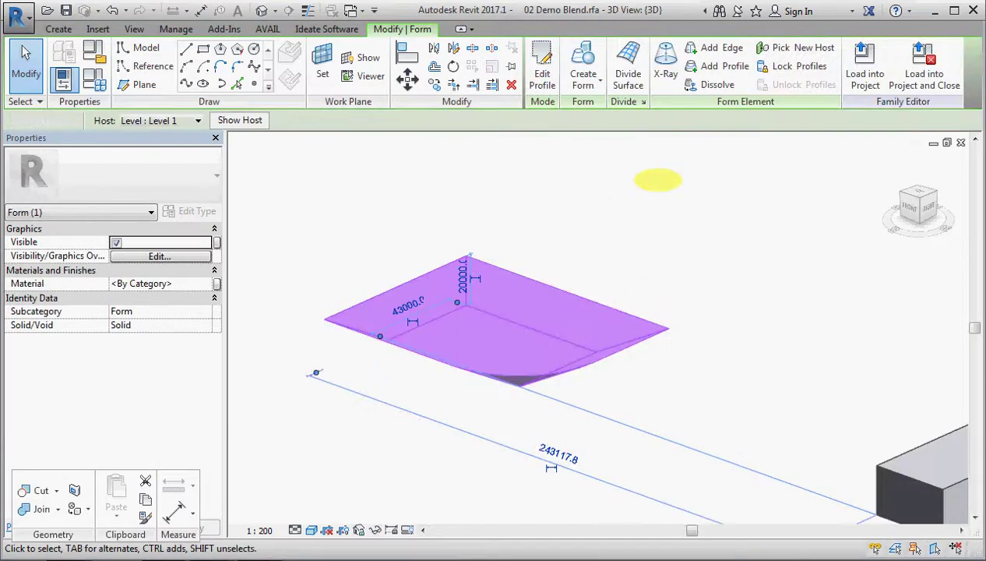
click(658, 180)
Step: Bring the second box form into view and select it above its base reference-line chain
shift+middle_drag(592, 416, 419, 369)
scroll(408, 368, down, 2)
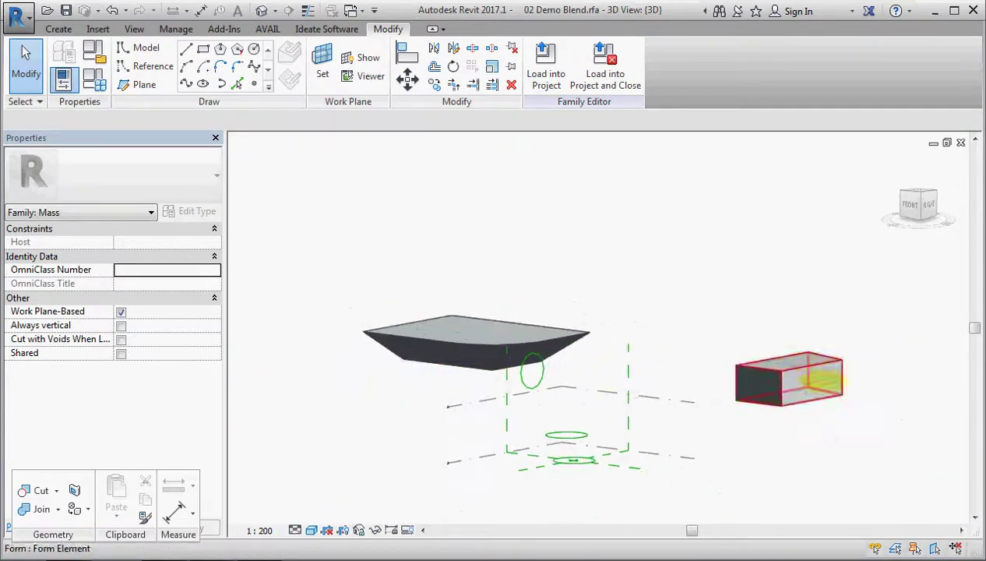
scroll(838, 397, up, 2)
shift+middle_drag(848, 335, 727, 501)
scroll(701, 506, up, 3)
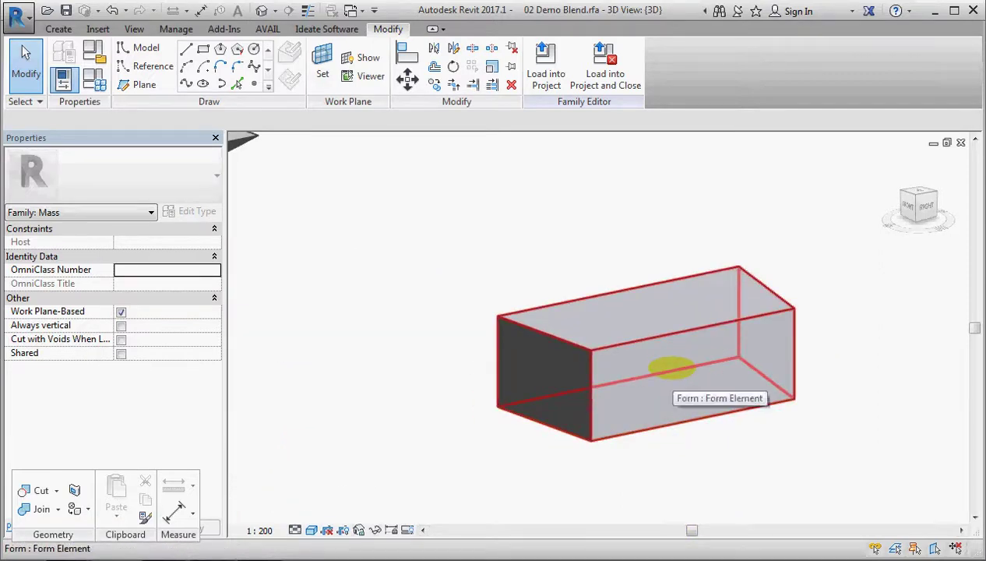
key(Tab)
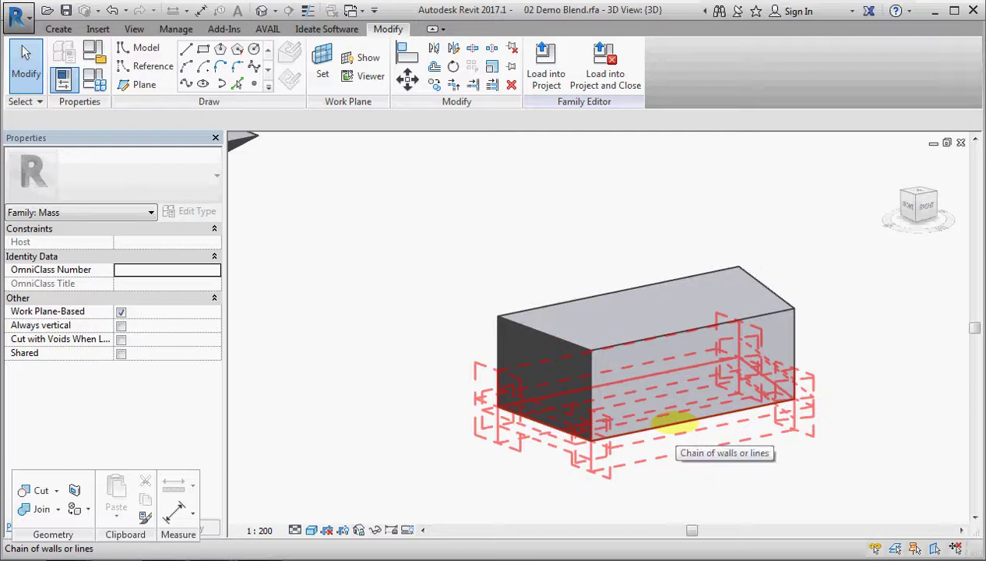
click(672, 426)
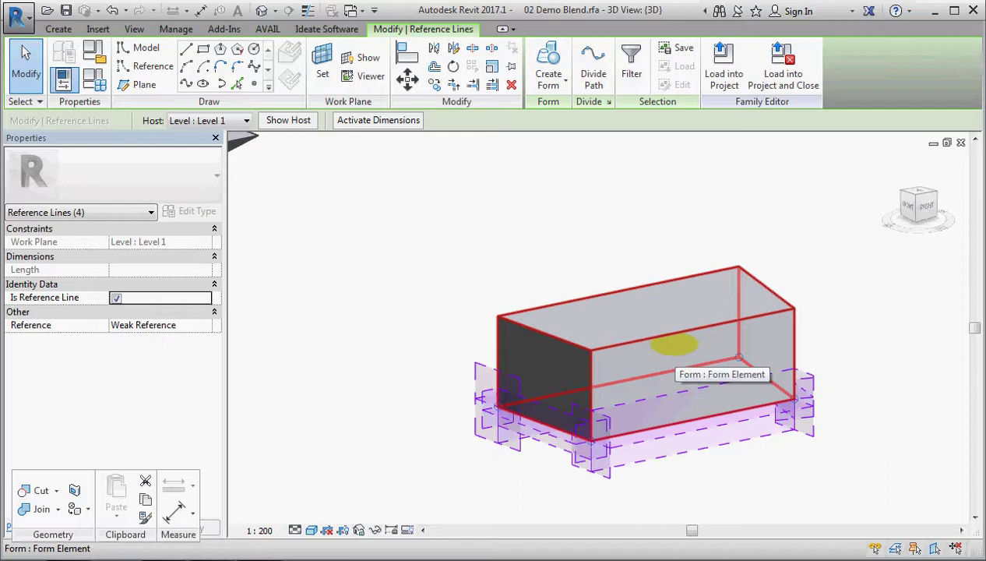
click(674, 343)
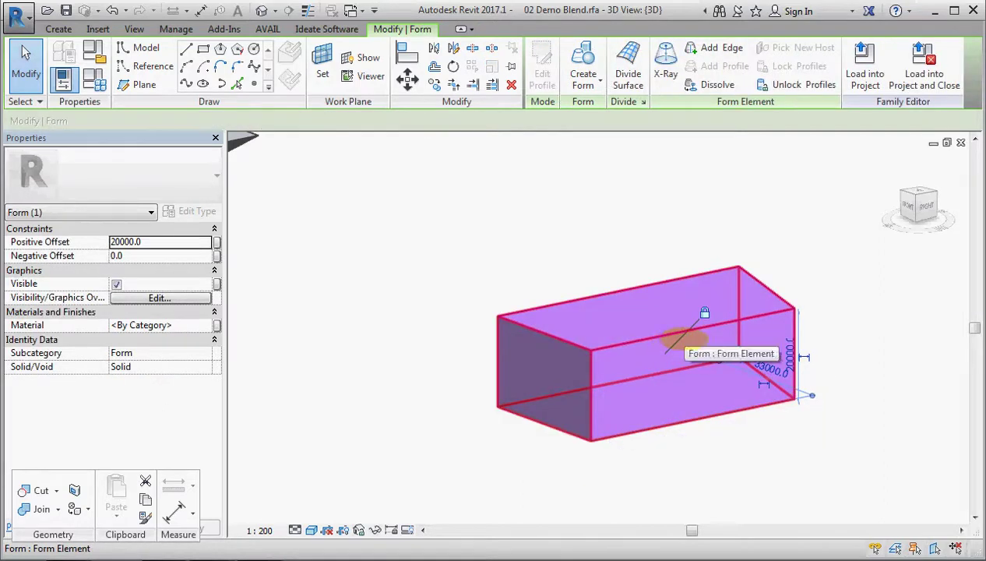
Step: Unlock the second box form's profiles, backing out of two trial profile edits
click(705, 313)
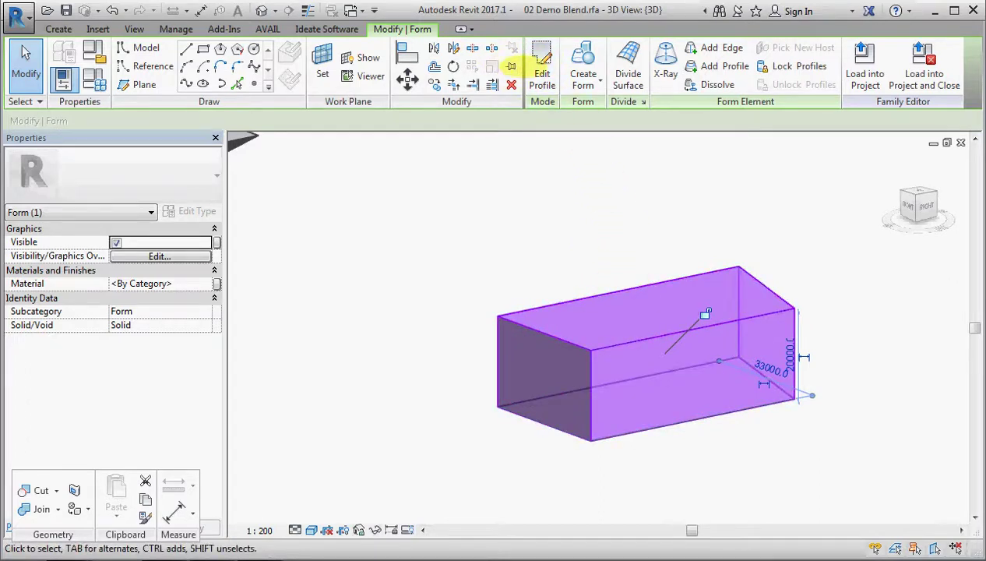
click(542, 61)
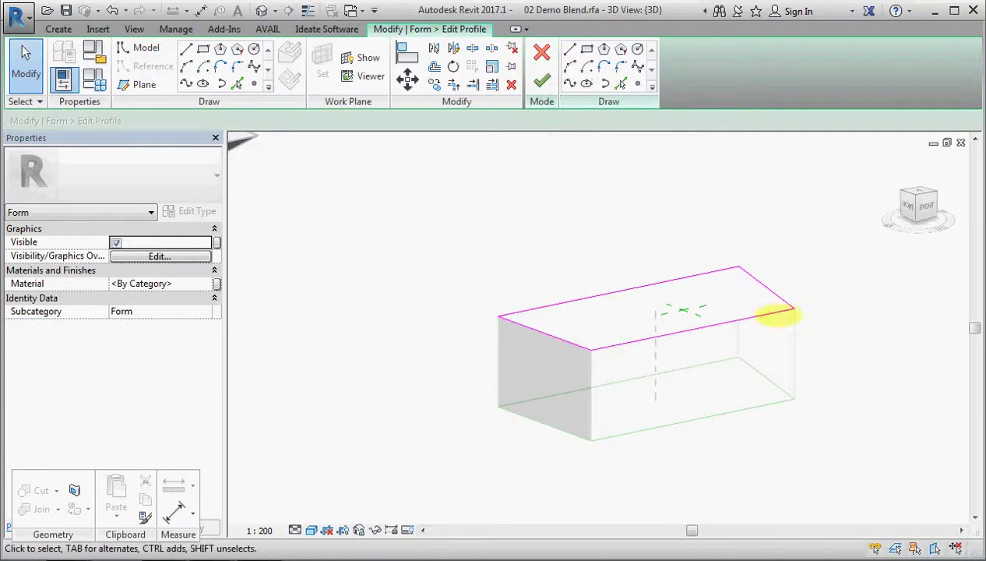
click(542, 52)
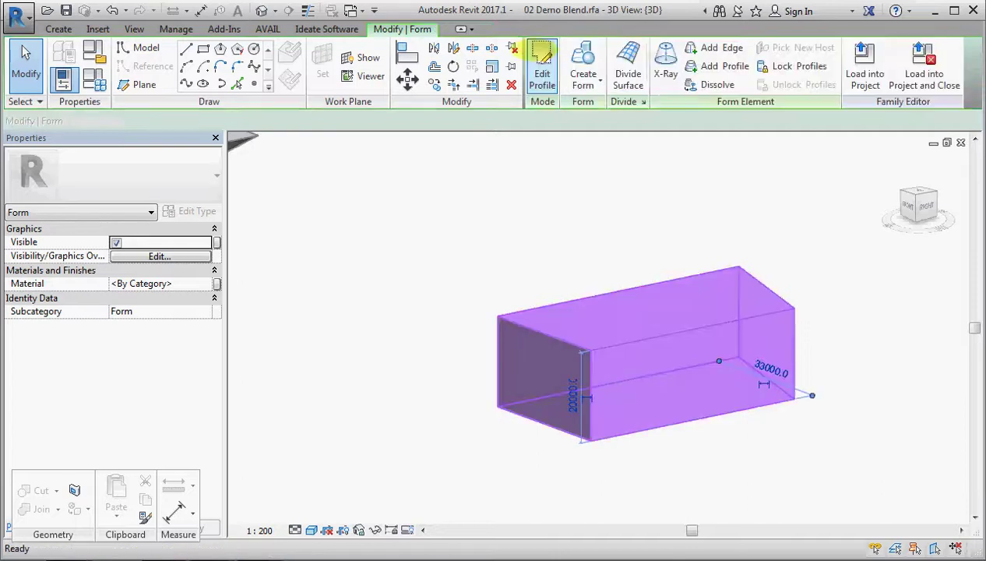
click(694, 430)
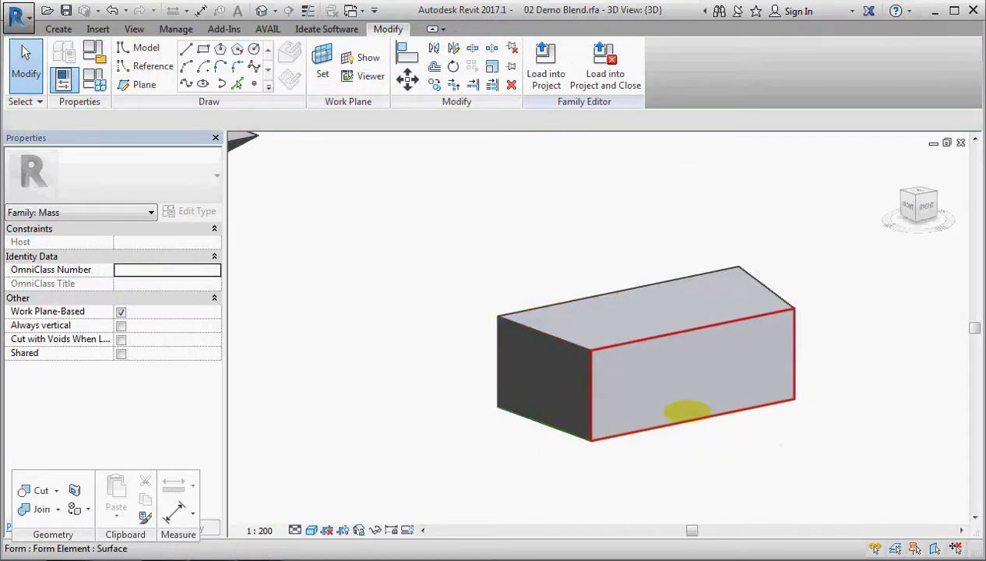
click(689, 410)
click(543, 58)
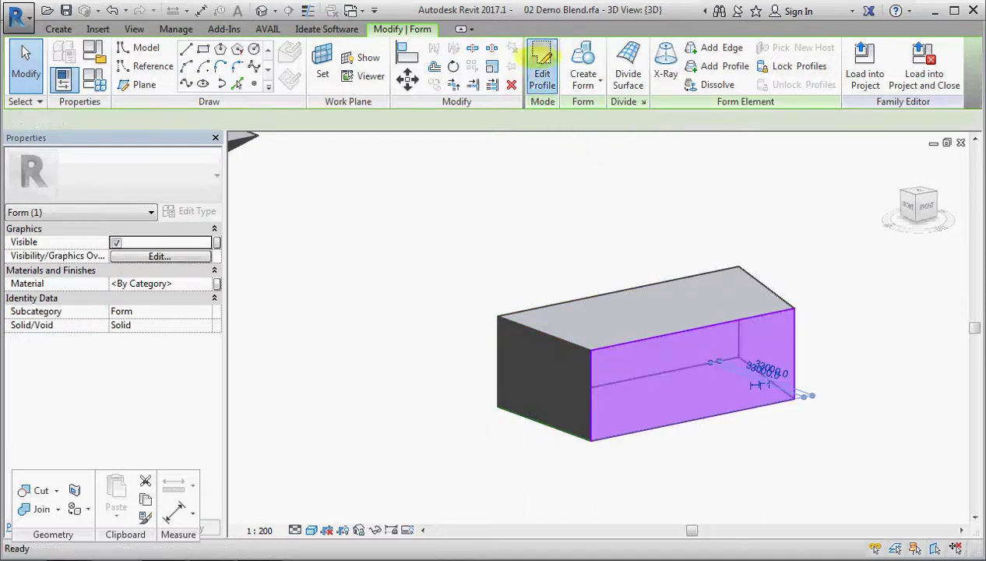
key(Escape)
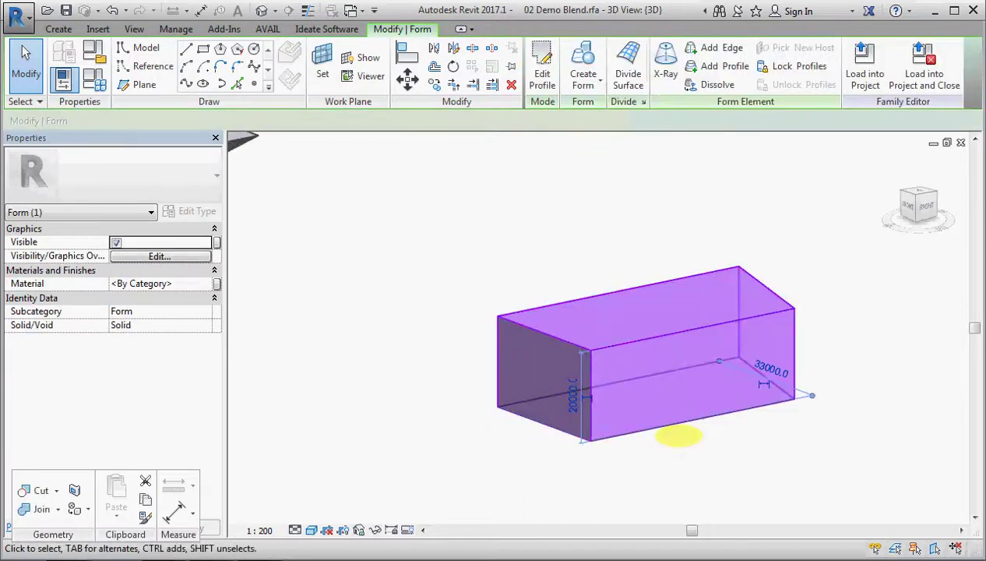
Step: Select the form's bottom profile and open it for editing
key(Tab)
key(Tab)
key(Tab)
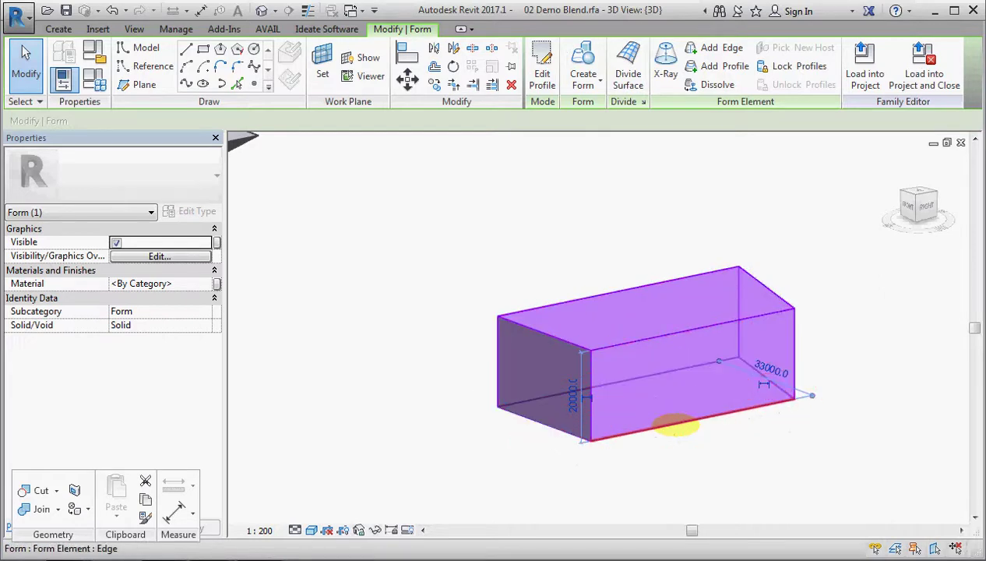
key(Tab)
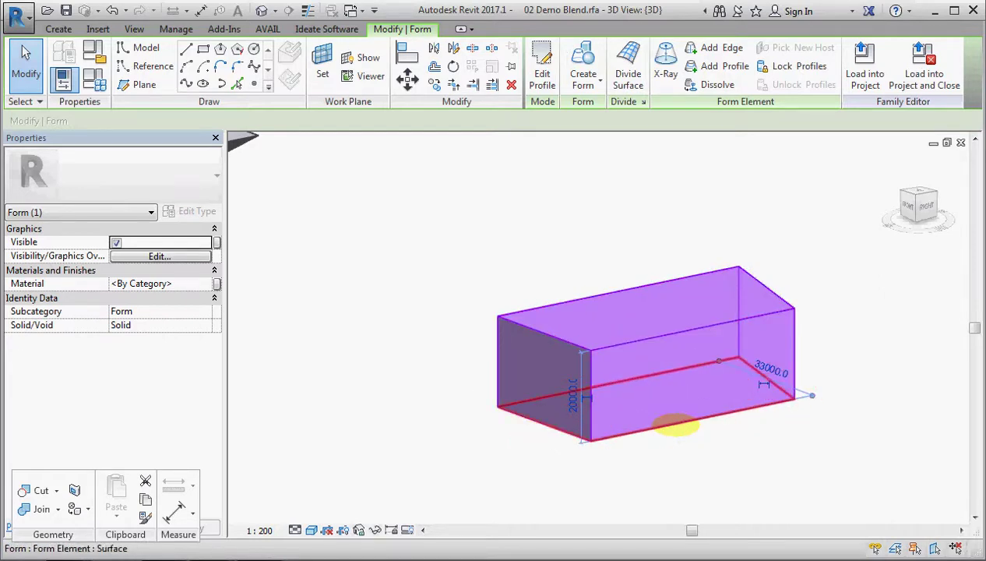
click(676, 424)
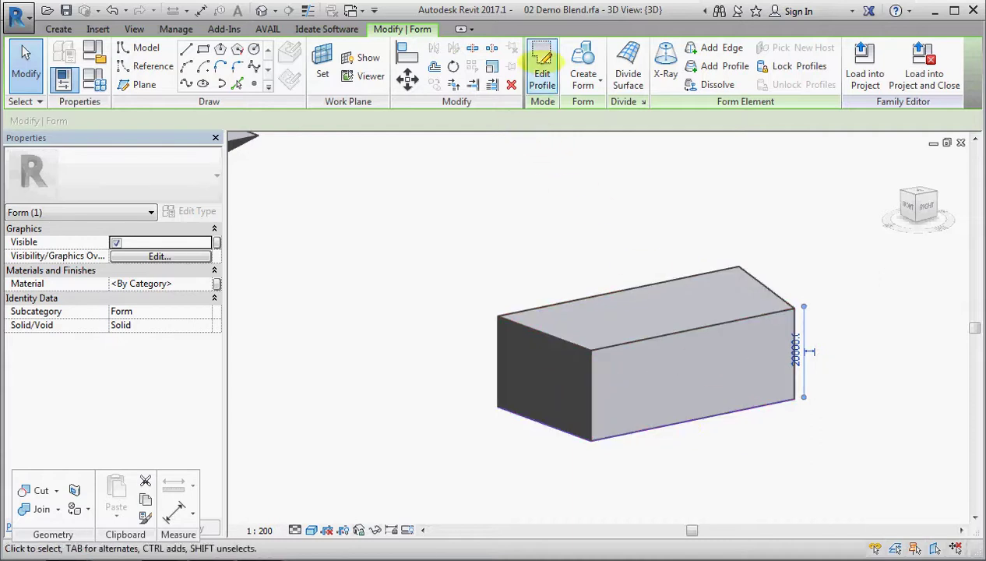
click(542, 59)
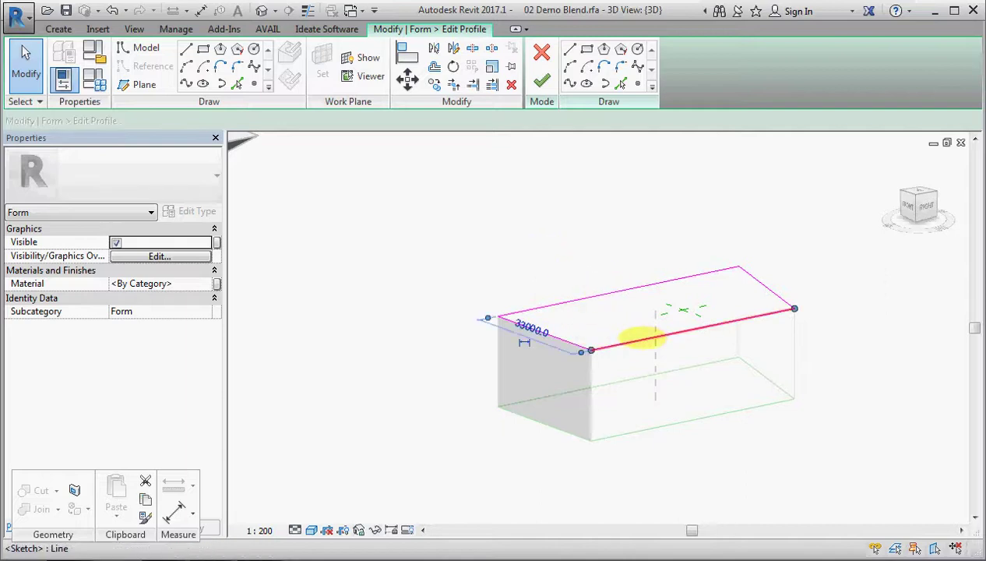
Step: Stretch one profile edge to 44000, add a 26000-radius fillet arc, and finish the edit
drag(641, 337, 726, 370)
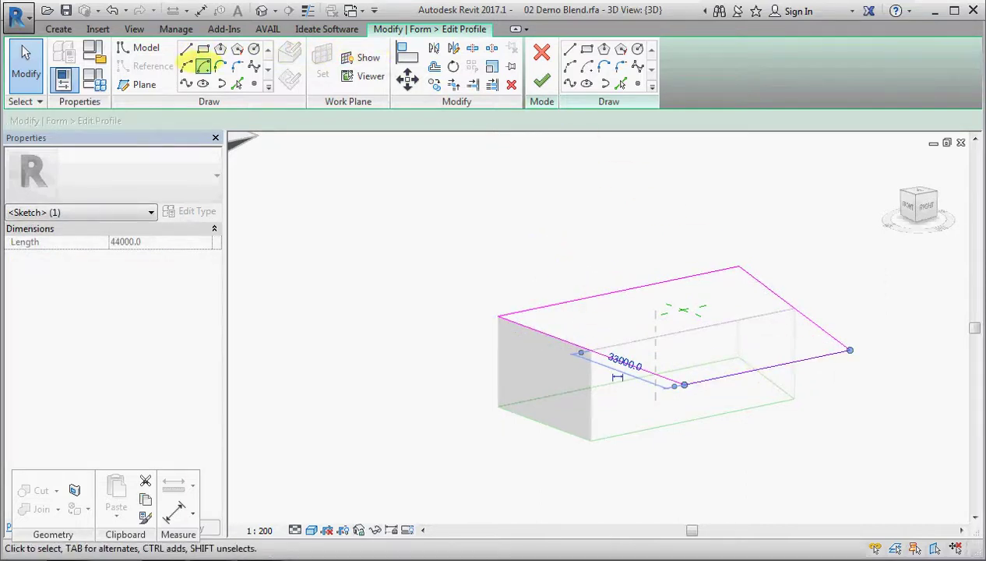
click(237, 66)
click(624, 363)
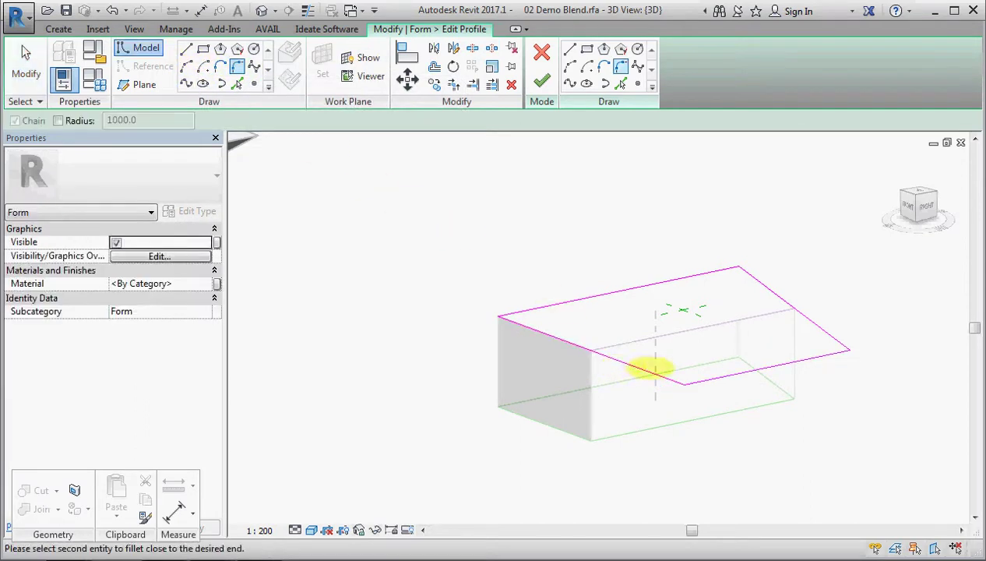
click(705, 378)
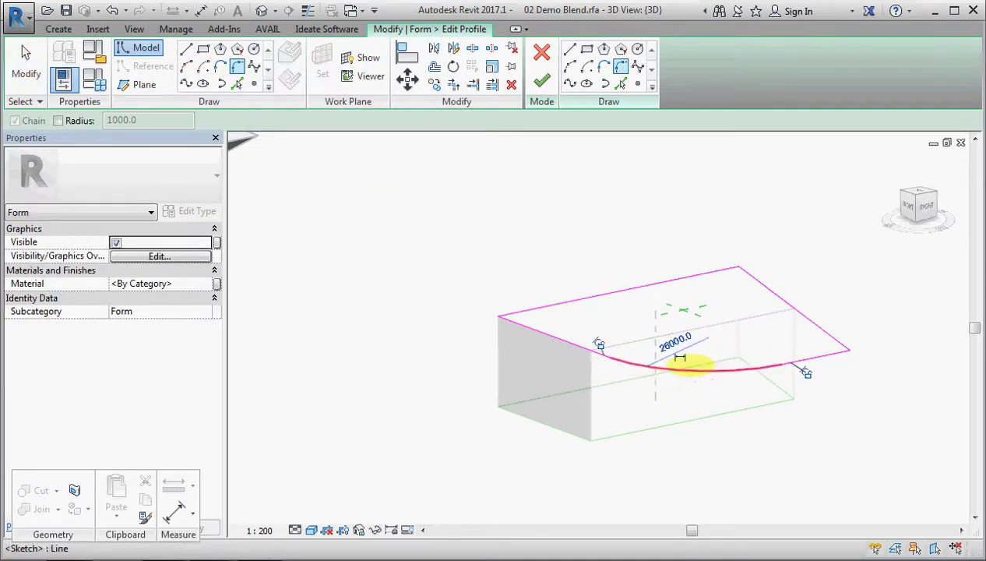
click(689, 364)
click(542, 79)
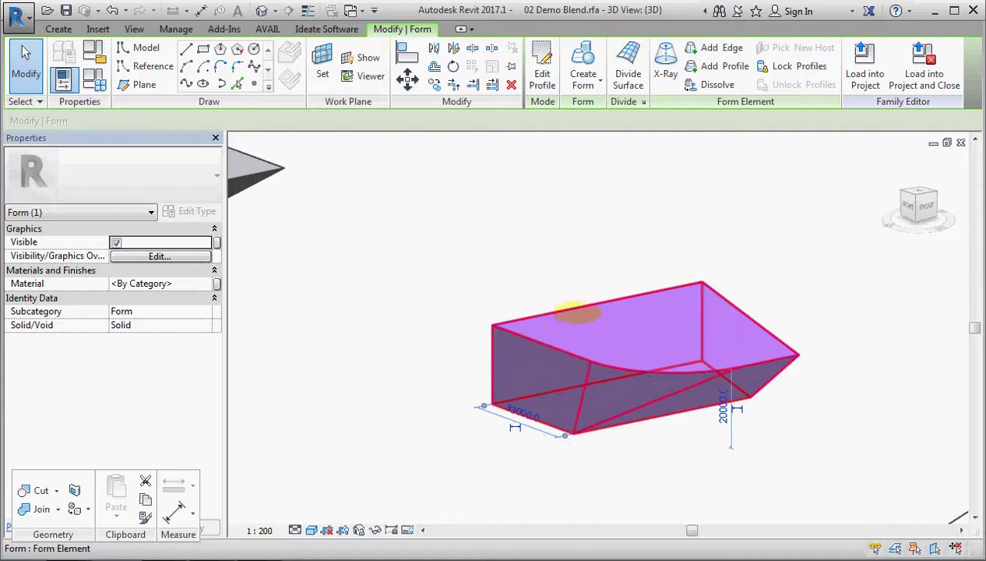
shift+middle_drag(454, 300, 489, 434)
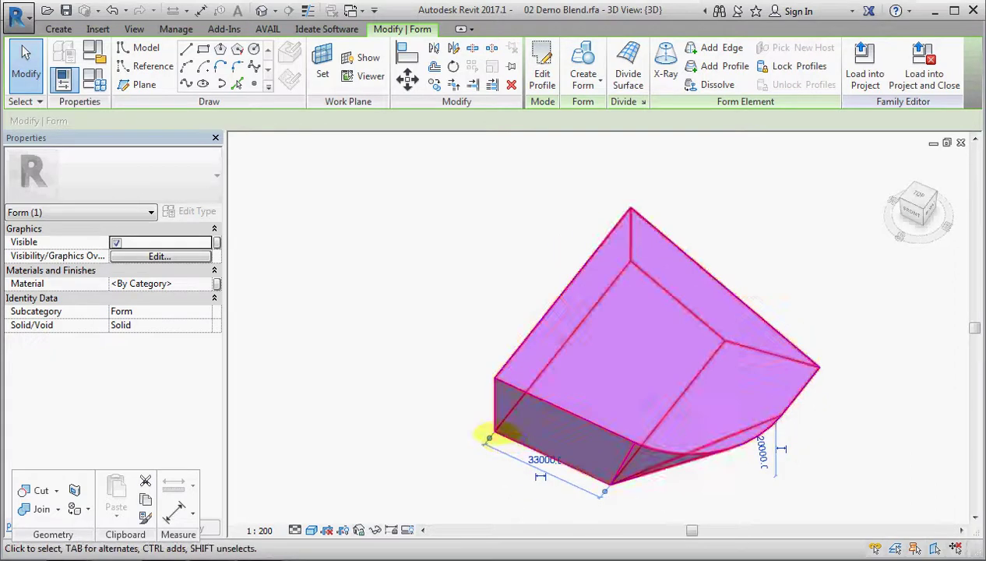
Step: Window-select the hexagon and square profiles and create a solid blend form between them
scroll(301, 291, down, 2)
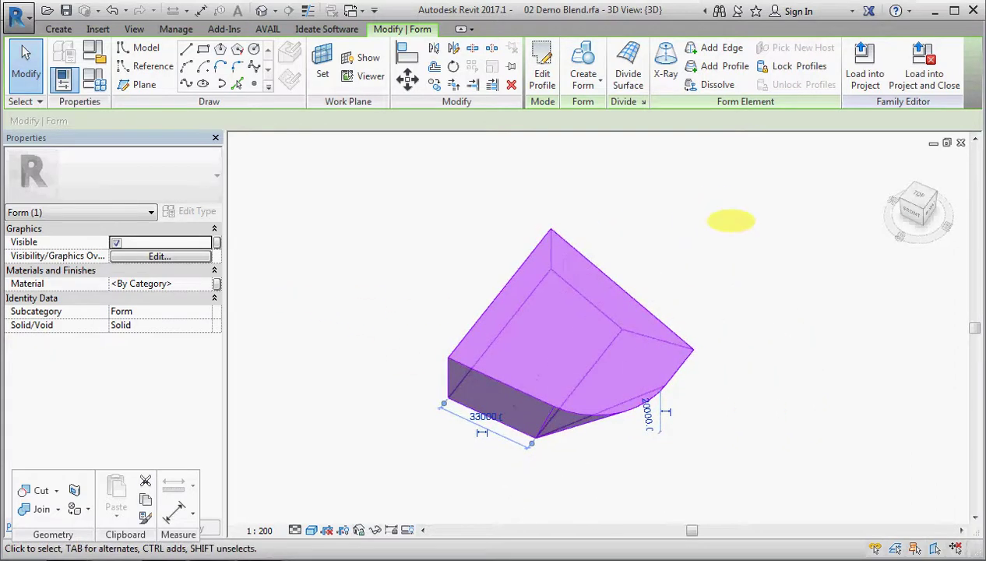
scroll(722, 220, down, 2)
scroll(390, 268, down, 2)
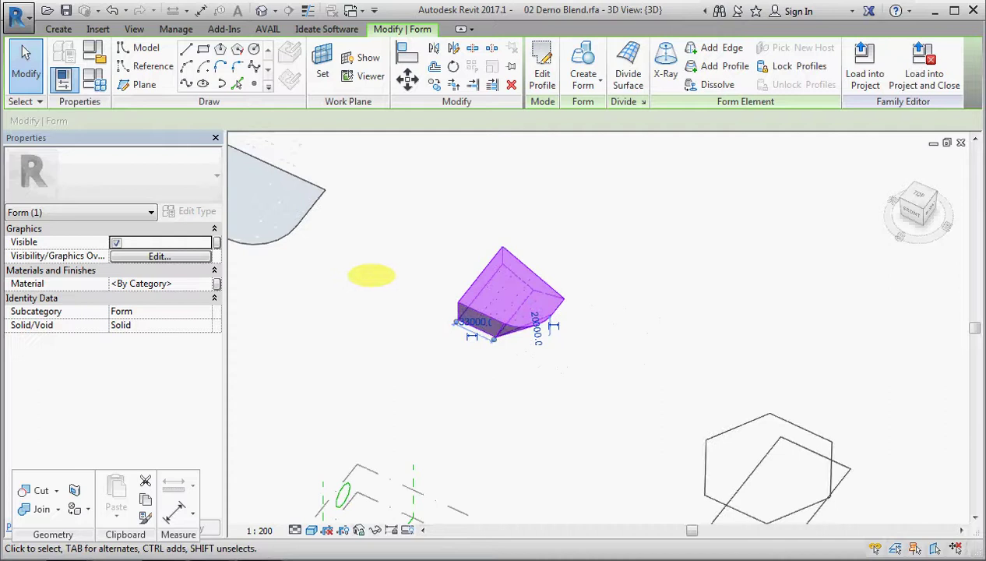
scroll(759, 453, down, 1)
scroll(733, 518, up, 5)
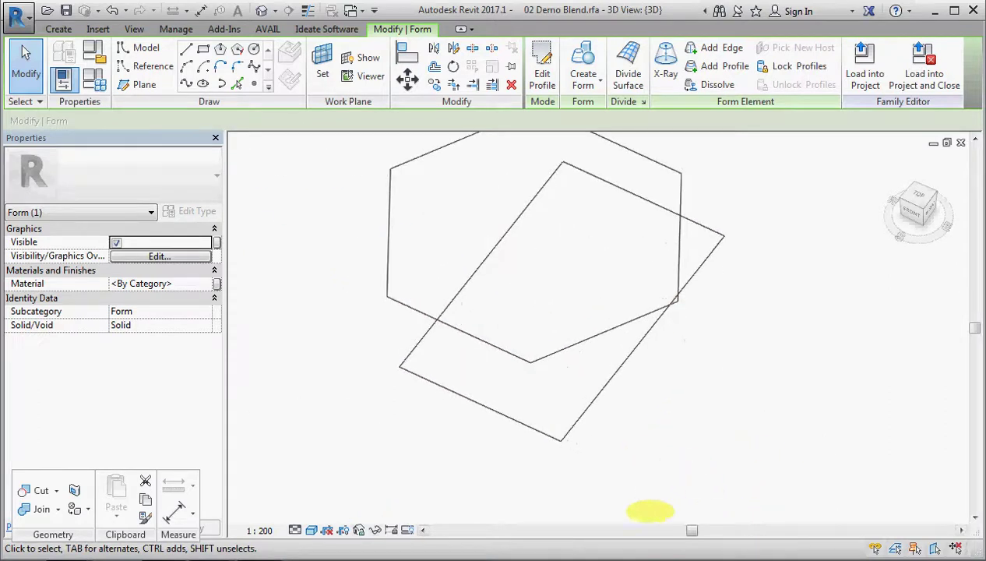
scroll(647, 460, down, 1)
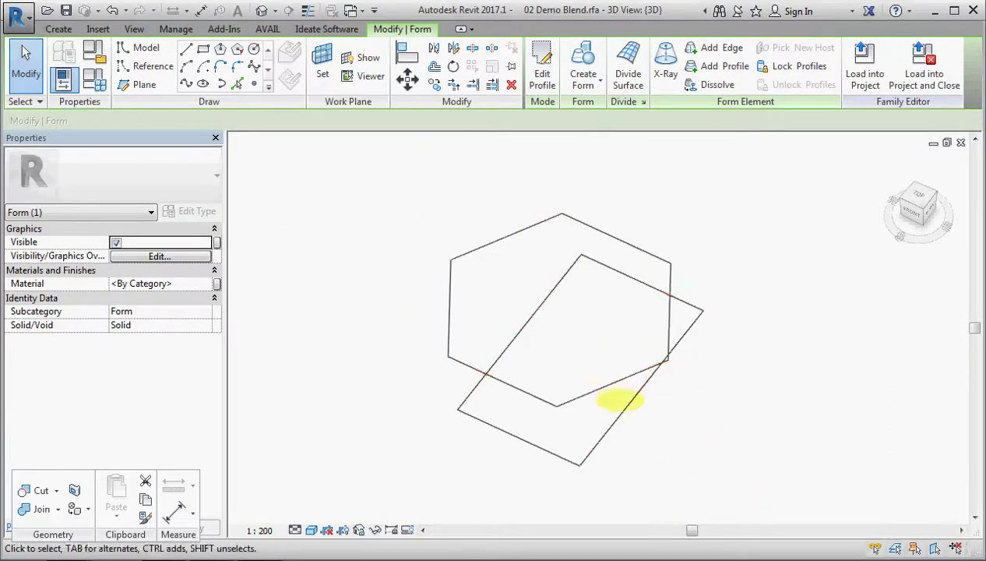
click(624, 409)
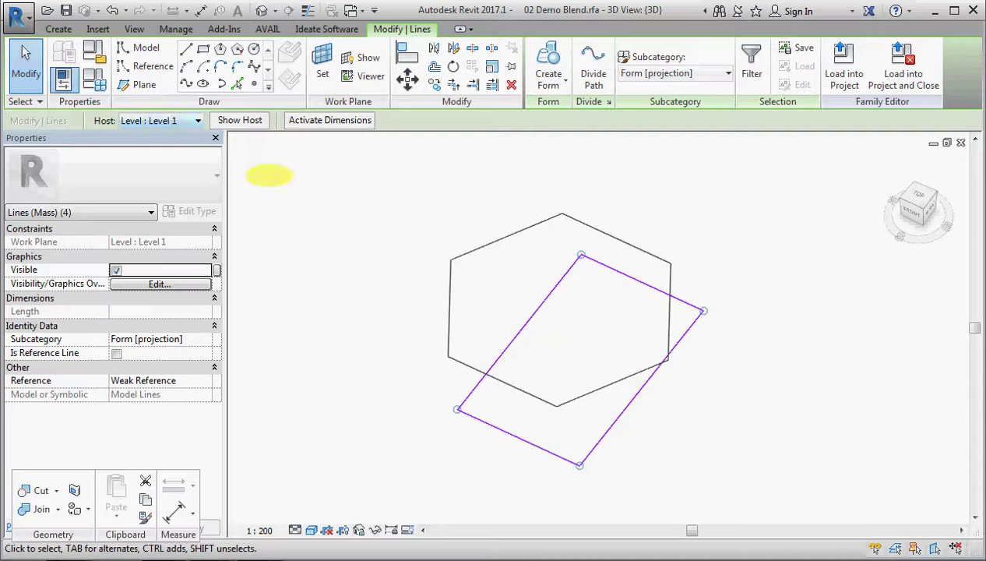
click(485, 245)
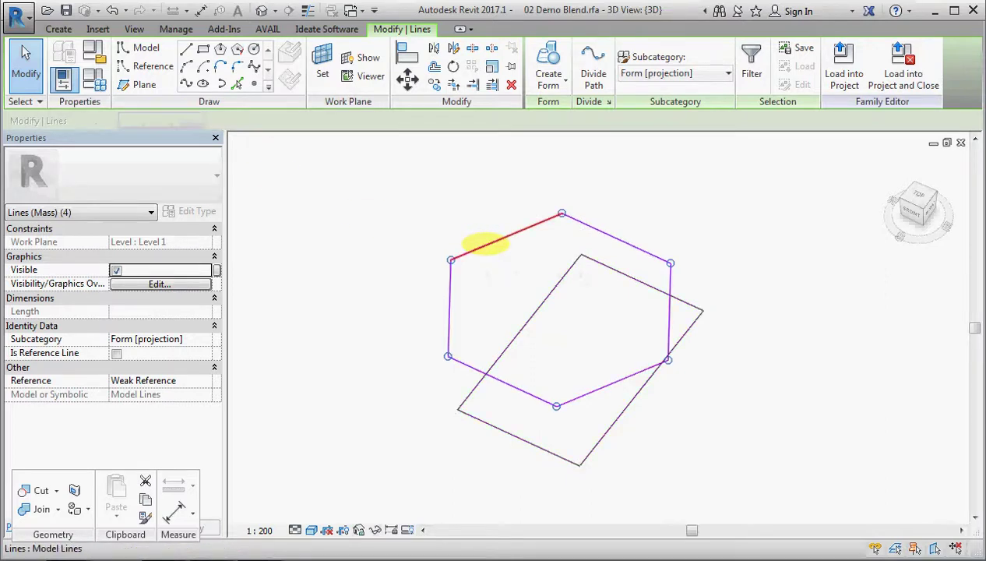
scroll(402, 186, down, 1)
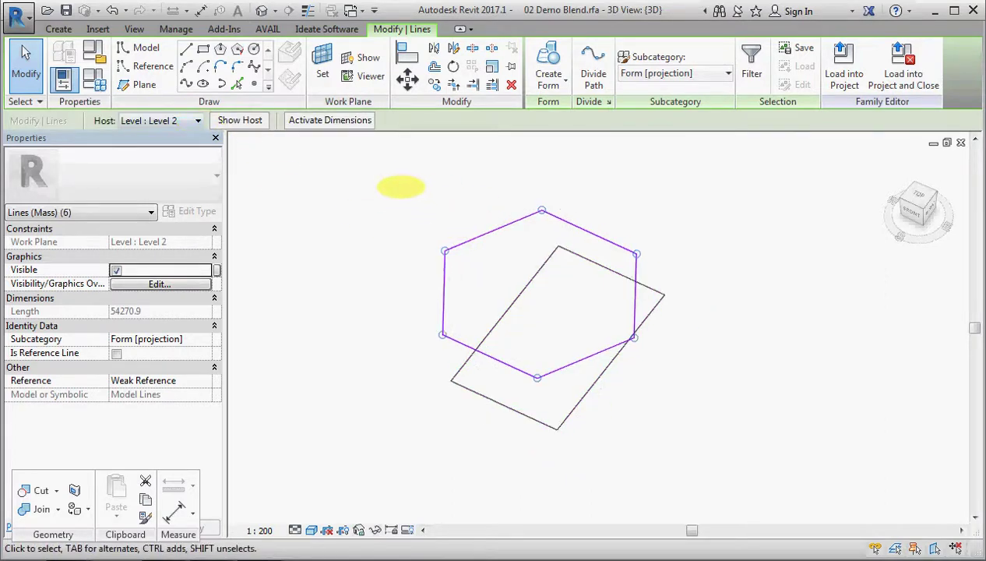
drag(374, 176, 704, 456)
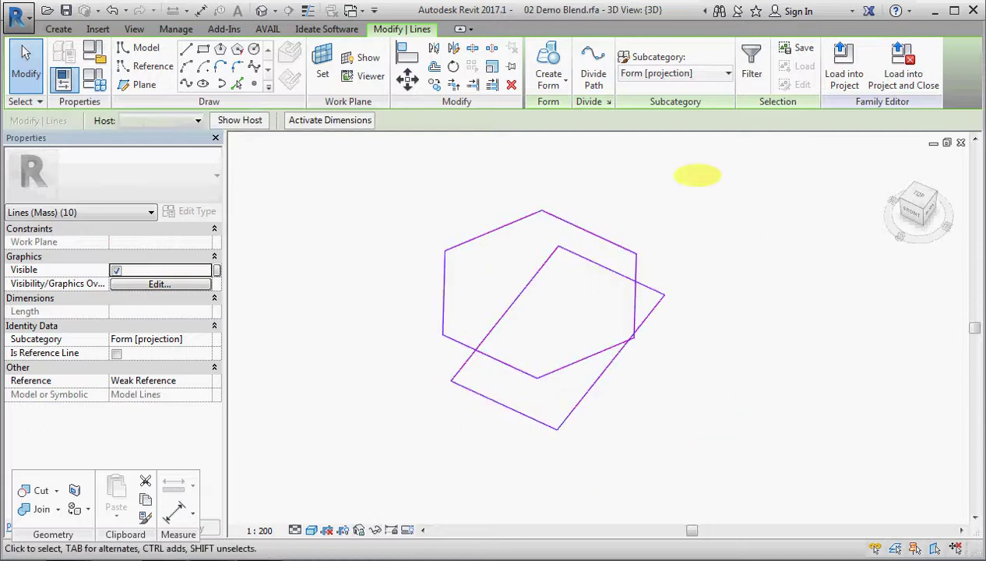
click(549, 62)
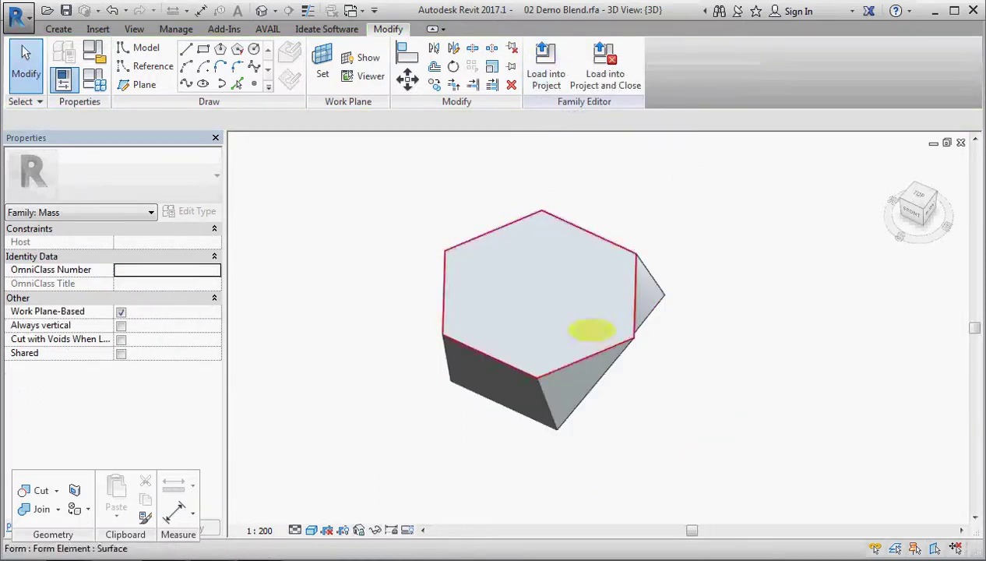
shift+middle_drag(644, 466, 606, 431)
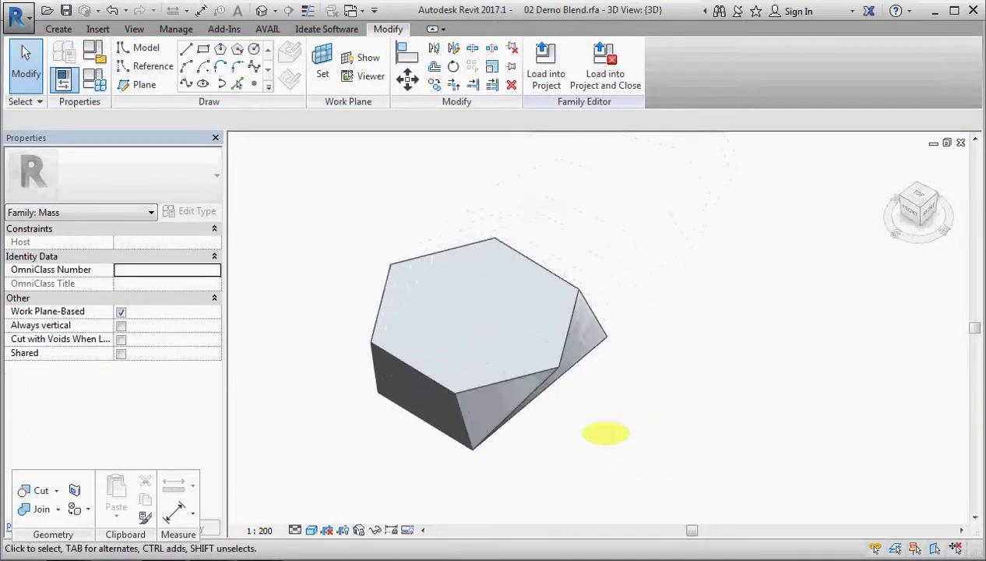
click(425, 390)
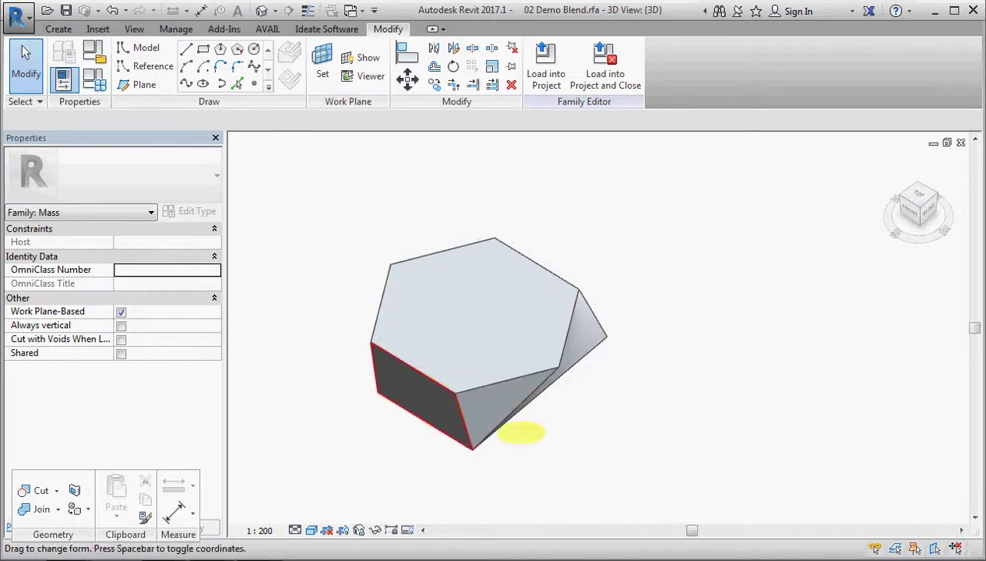
Step: Round two adjoining hexagon edges with a 59000-radius fillet arc and rebuild the form
shift+middle_drag(520, 431, 731, 411)
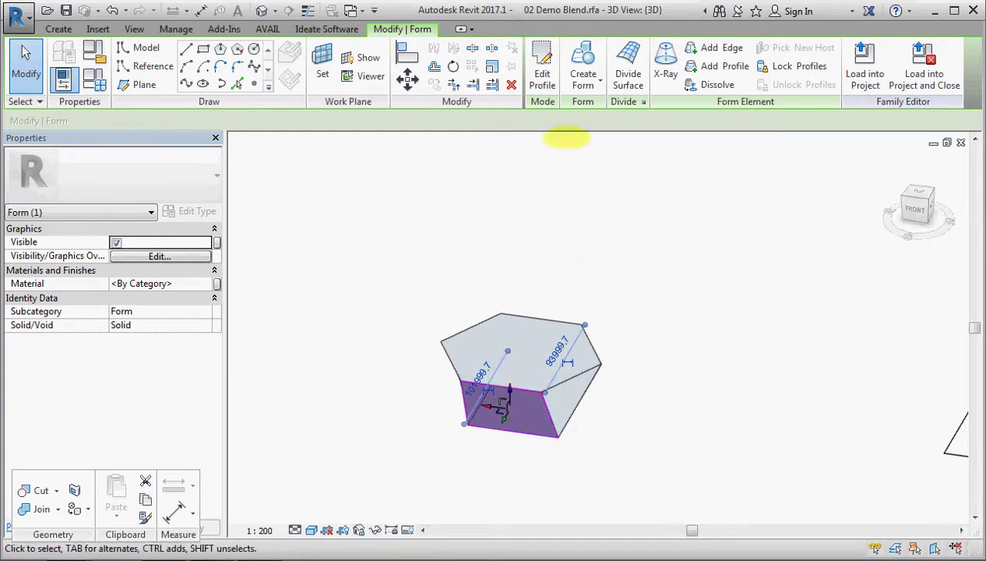
key(Escape)
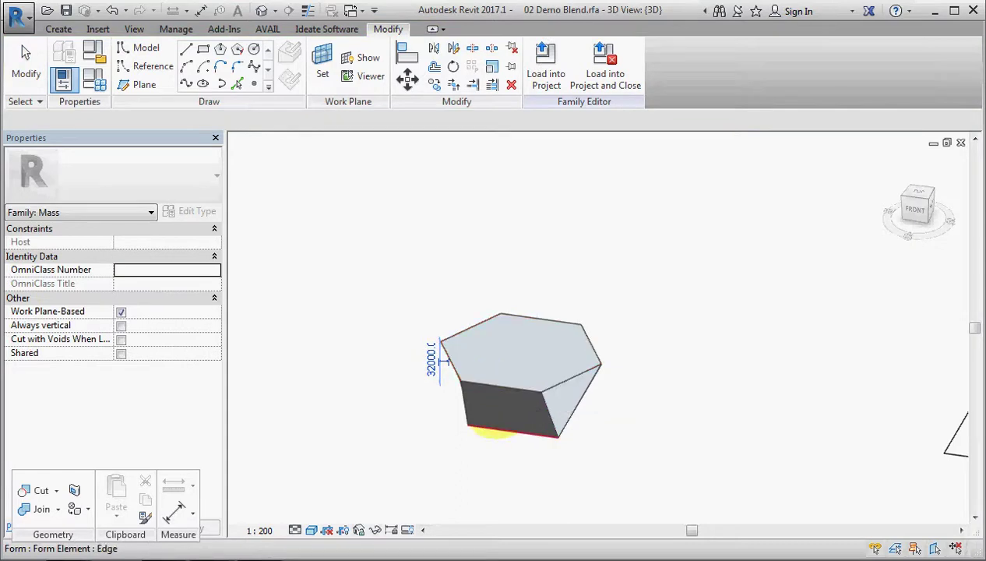
double_click(508, 384)
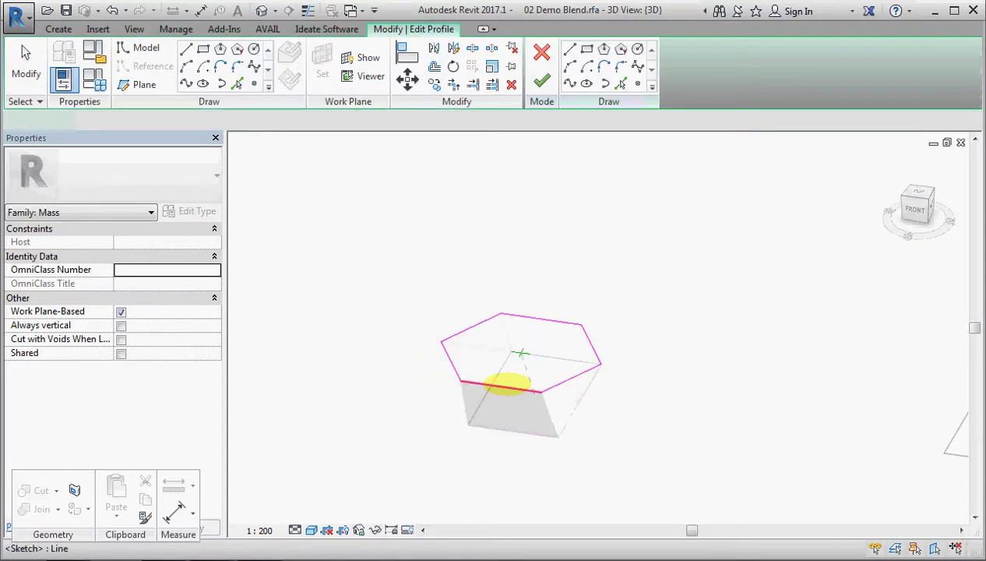
scroll(514, 402, up, 3)
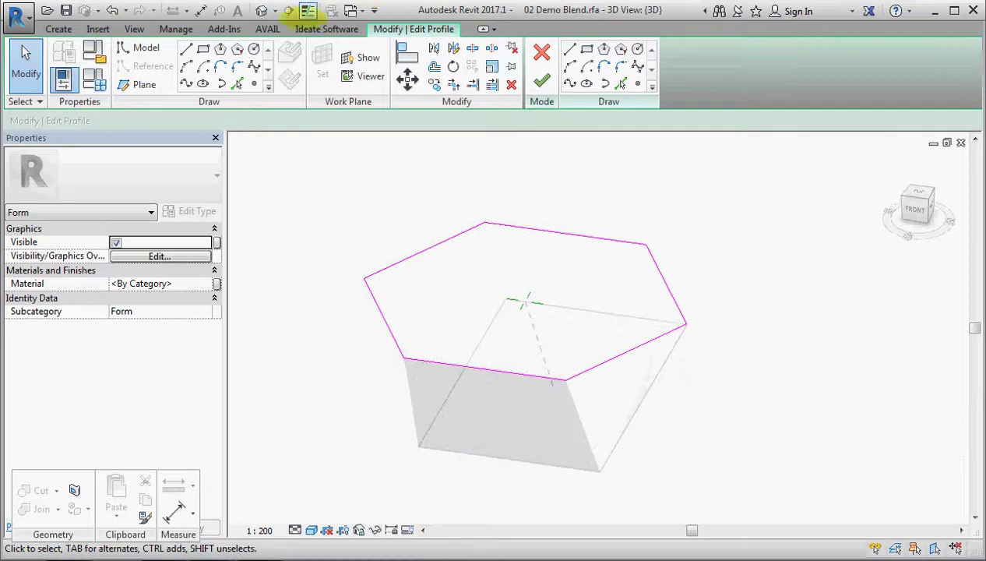
click(237, 65)
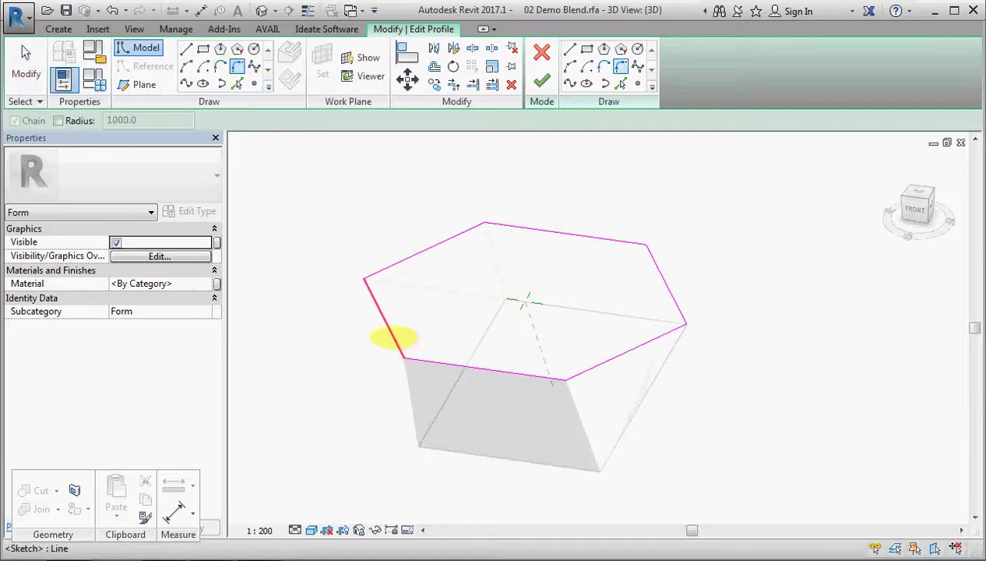
click(397, 343)
click(421, 355)
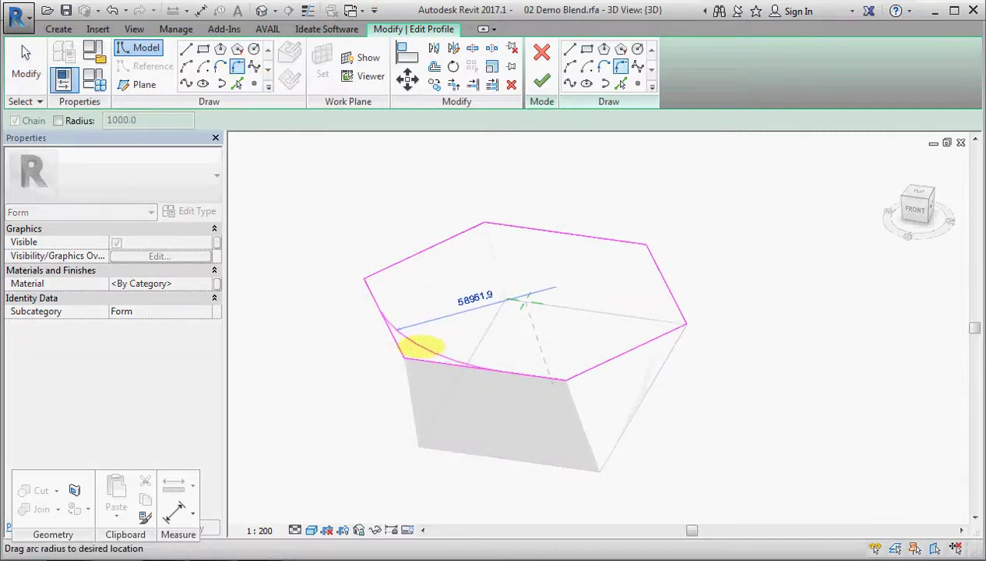
click(537, 235)
click(542, 79)
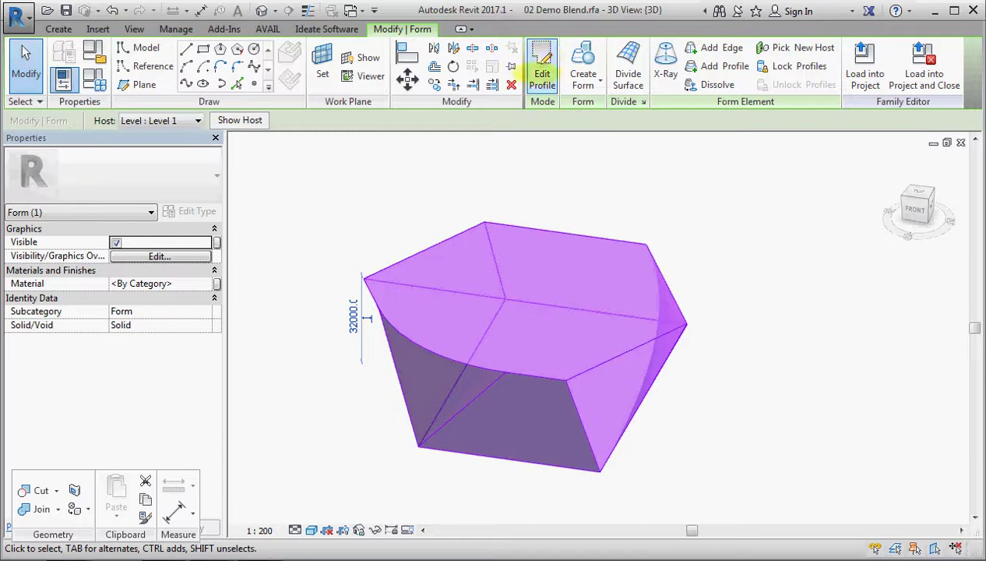
Step: Fillet the bottom rectangle's bottom and right edges with a 48000-radius arc
click(543, 74)
click(498, 463)
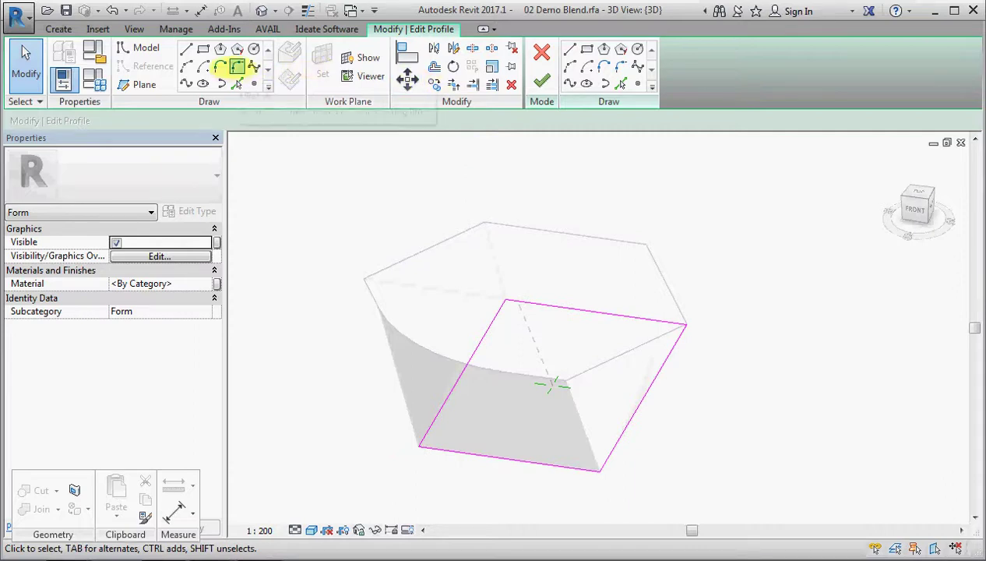
click(238, 68)
click(572, 465)
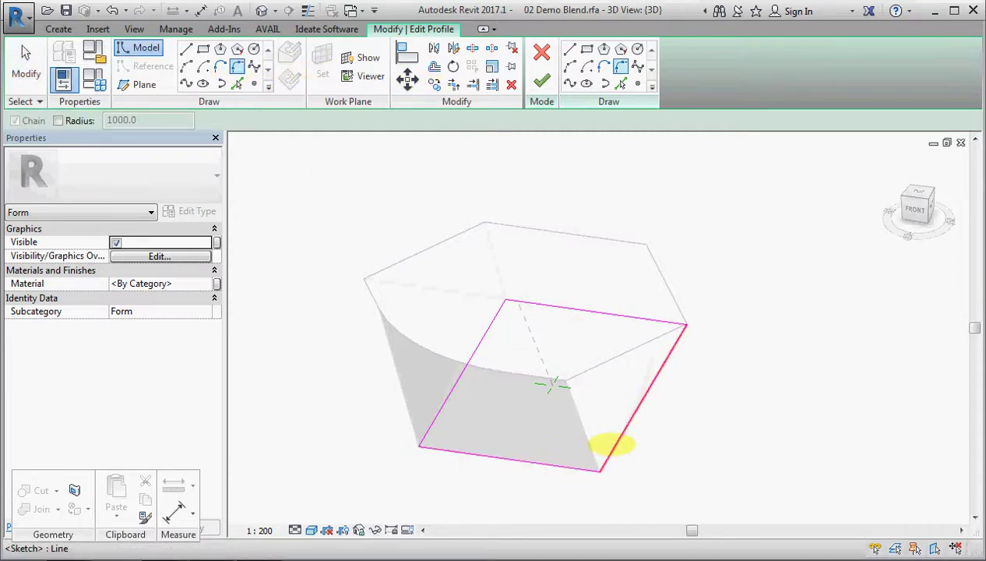
click(612, 444)
click(584, 438)
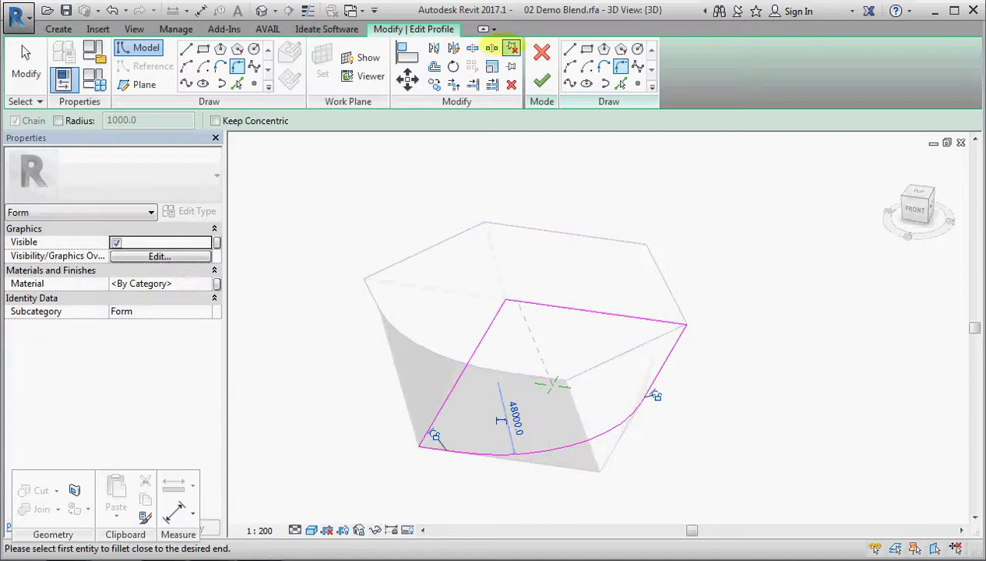
click(541, 80)
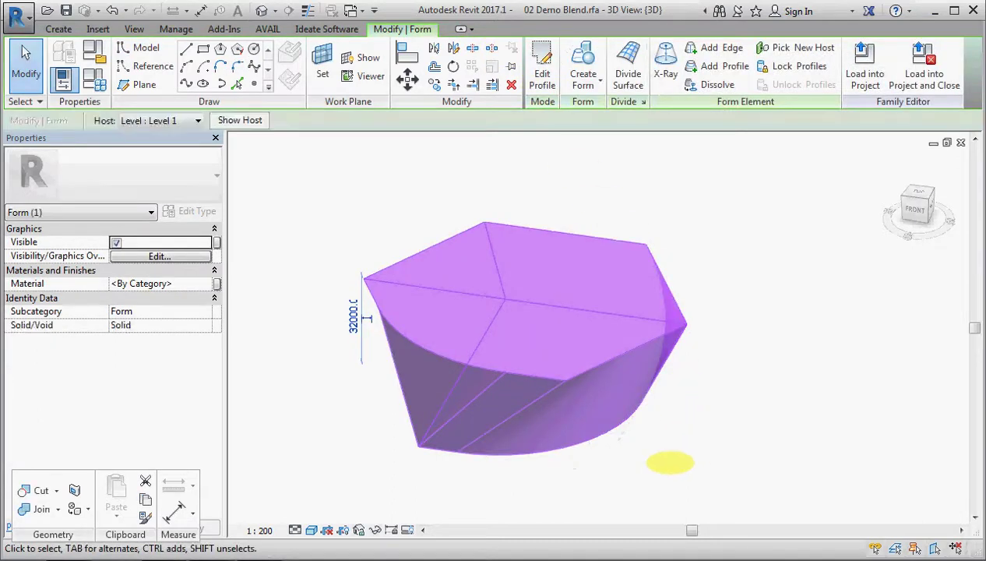
Step: Orbit and zoom out to inspect the 32000.0-high filleted blend beside the box mass
shift+middle_drag(584, 493, 590, 454)
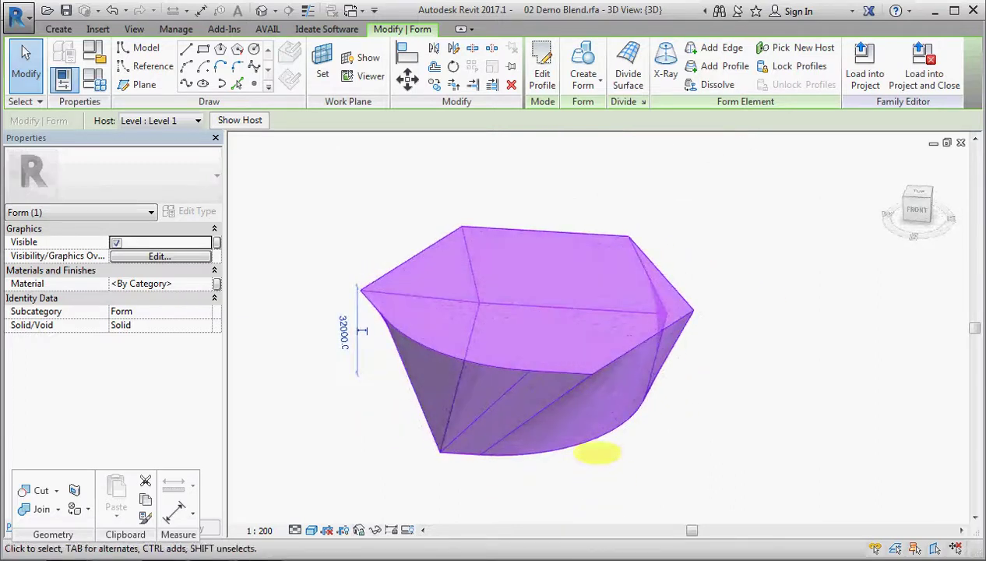
click(532, 424)
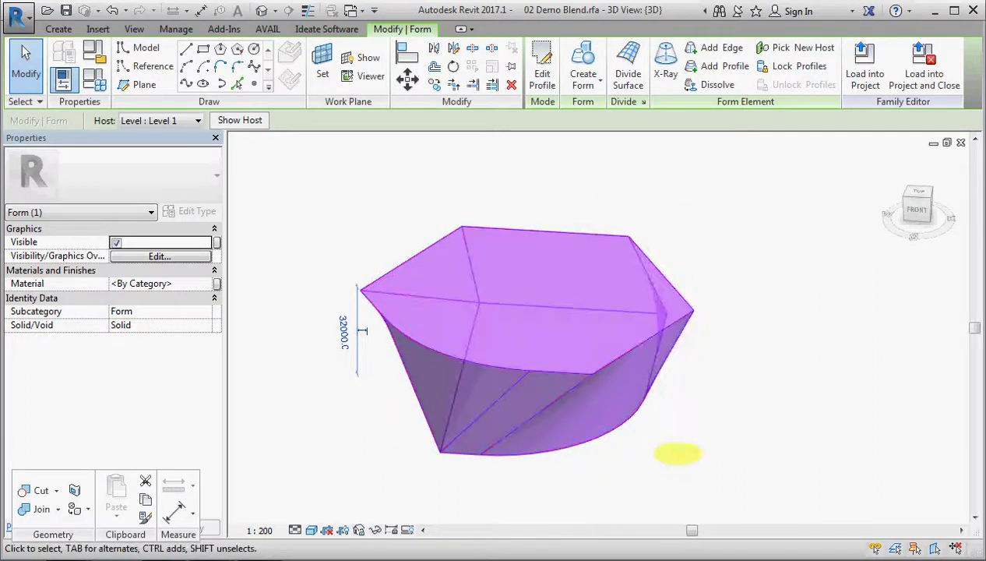
shift+middle_drag(661, 465, 686, 430)
scroll(454, 211, down, 2)
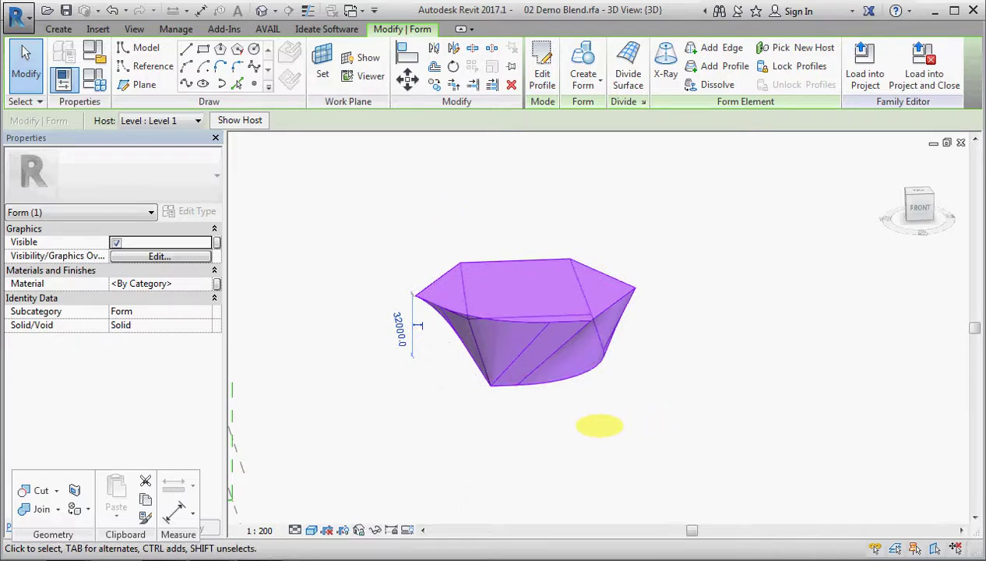
scroll(600, 425, down, 3)
Step: Reduce the separate rectangle profile's depth to 53250.6 with its shape handle
scroll(519, 316, down, 1)
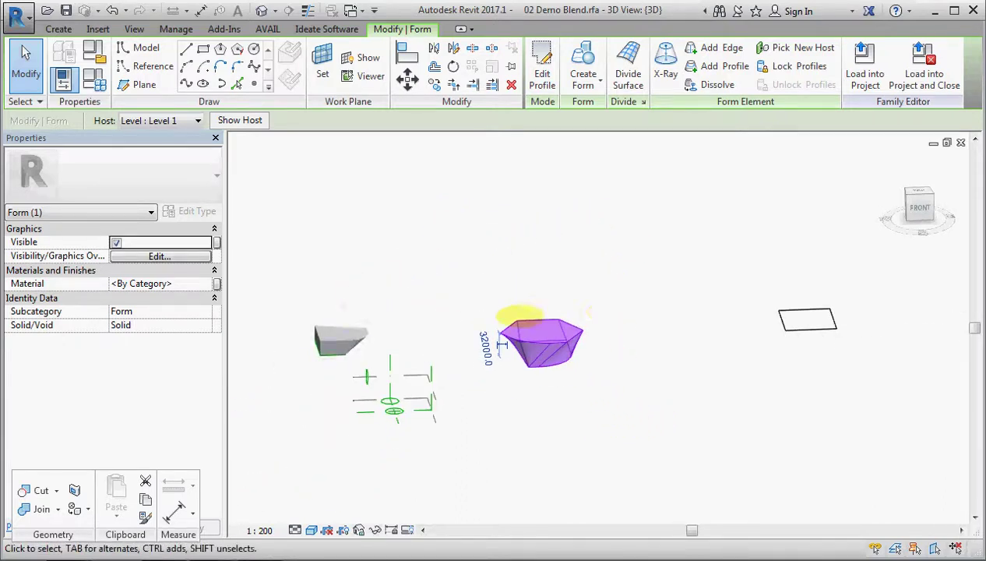
shift+middle_drag(887, 330, 812, 397)
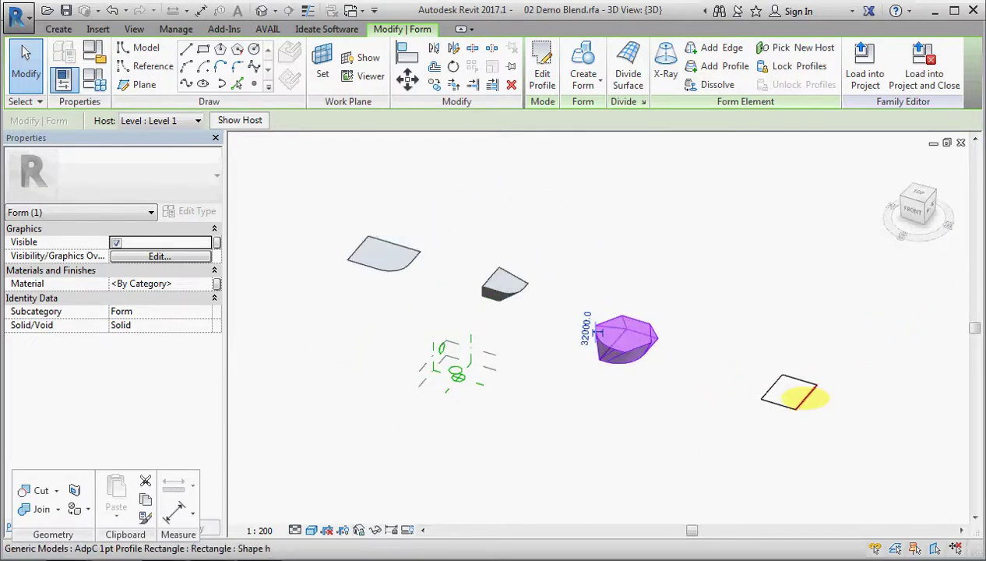
scroll(803, 397, up, 5)
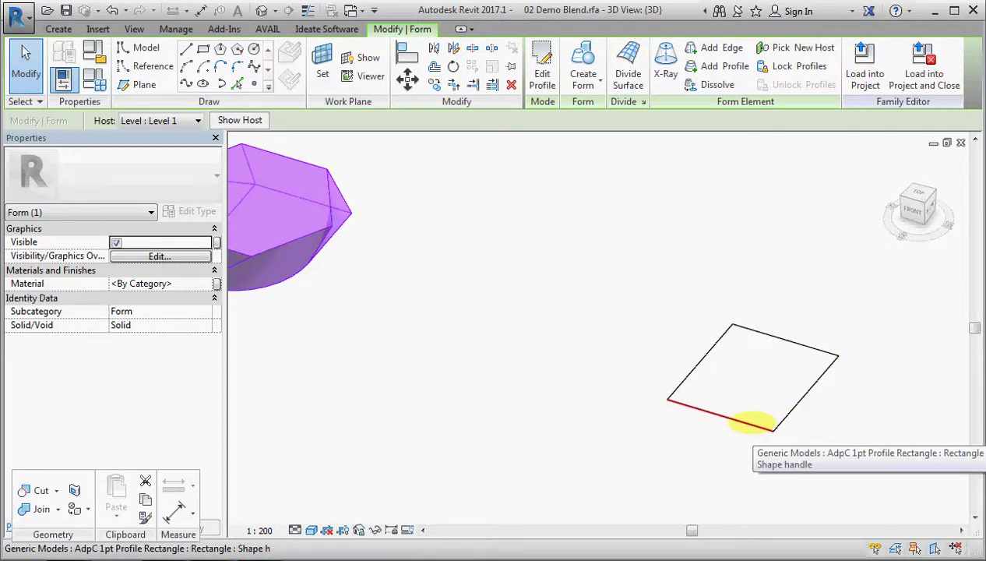
click(752, 423)
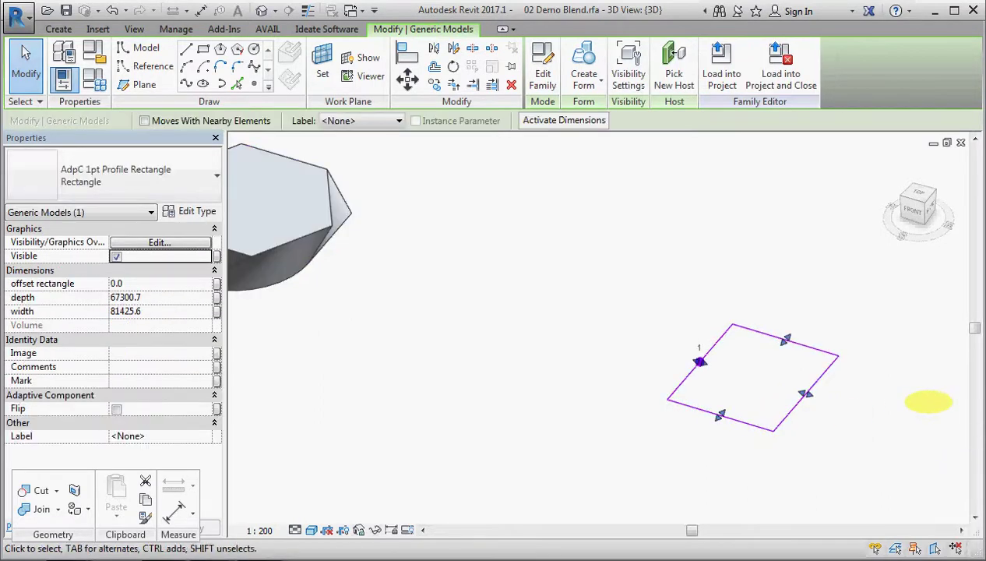
scroll(922, 404, up, 4)
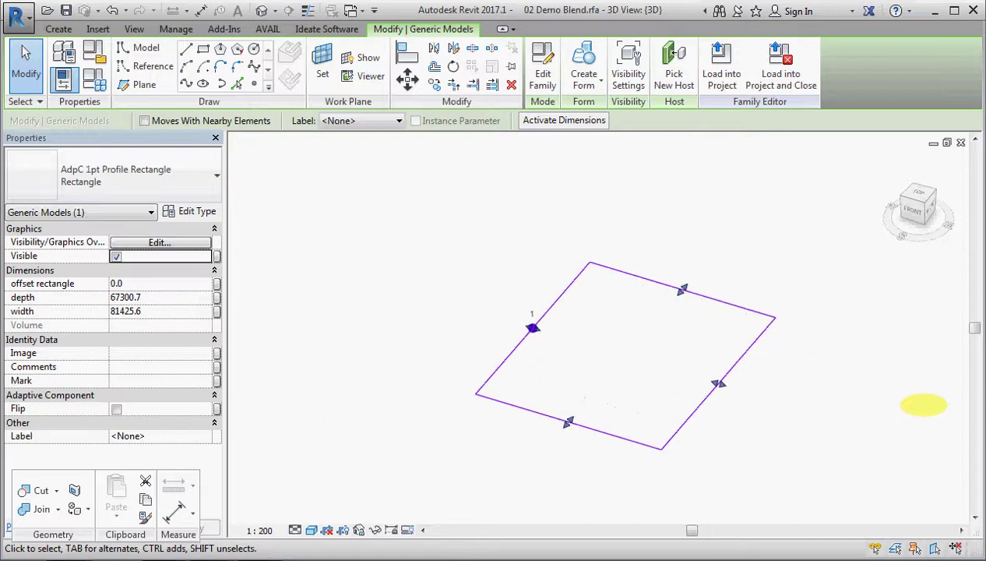
drag(714, 387, 705, 404)
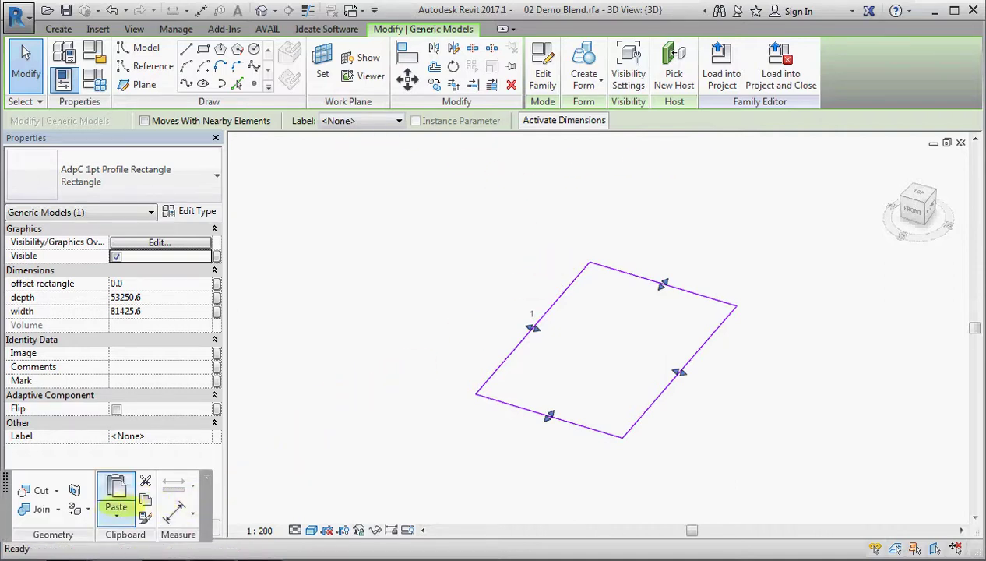
Step: Paste a copy of the rectangle aligned to Level 2
click(117, 511)
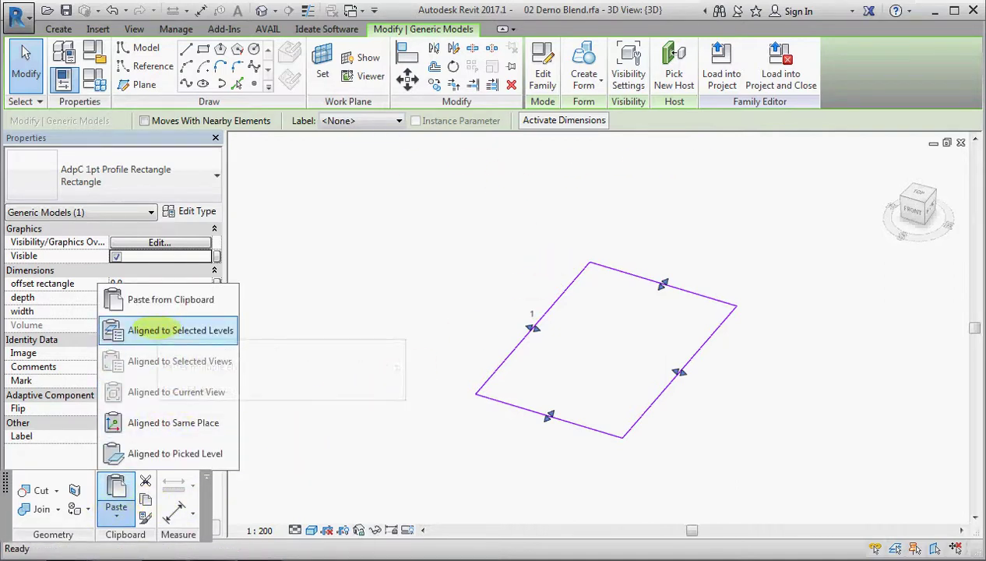
click(164, 330)
click(424, 192)
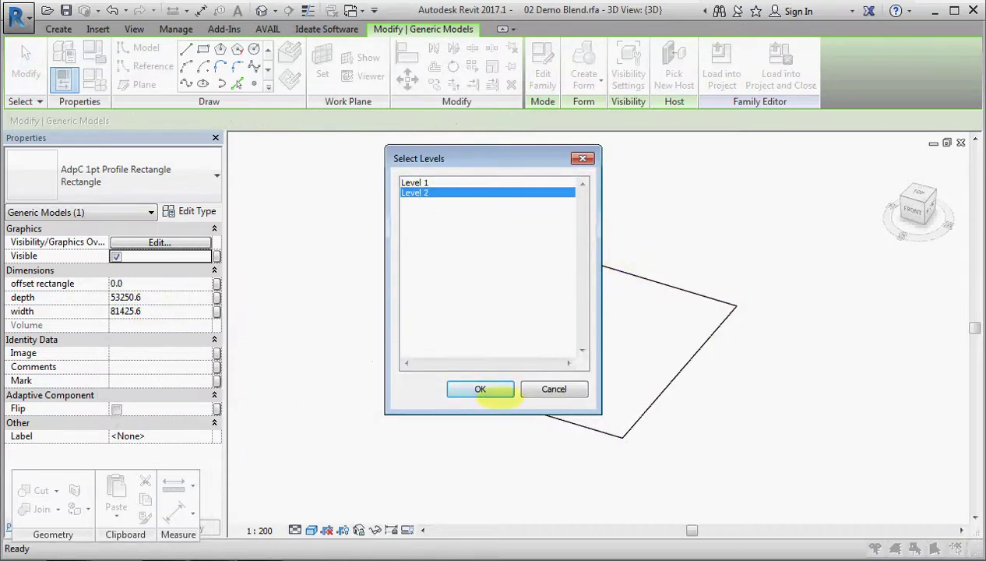
click(480, 388)
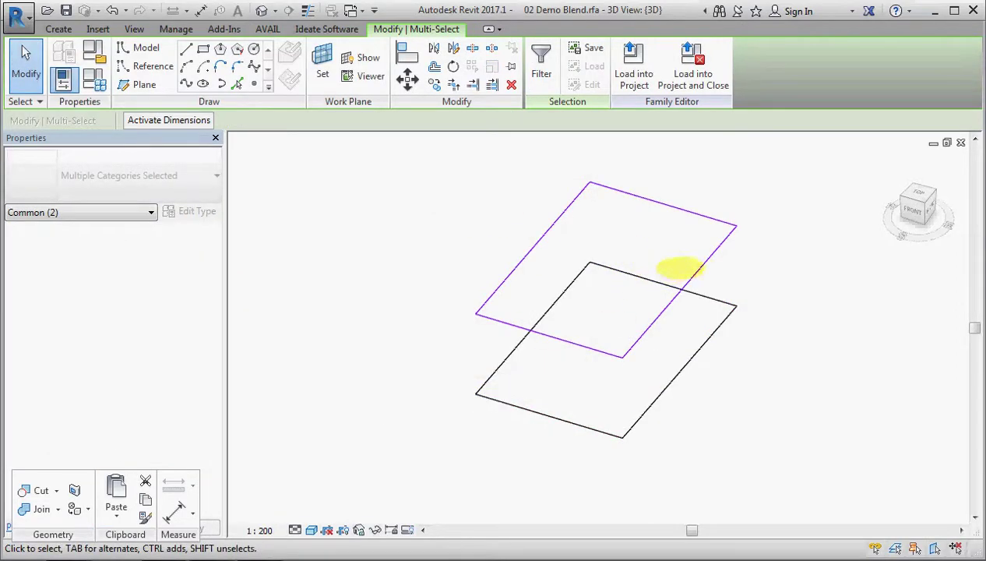
click(617, 302)
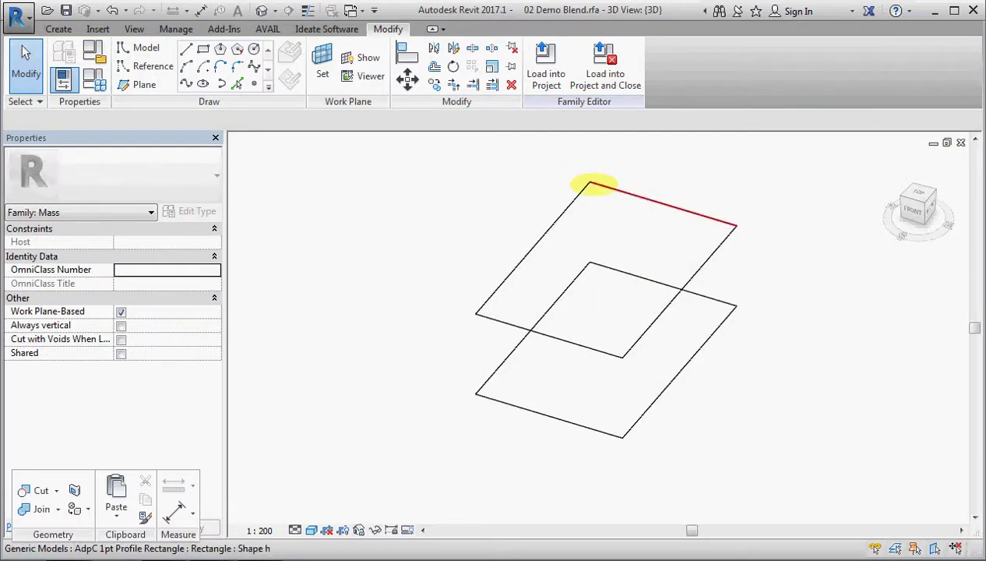
click(594, 185)
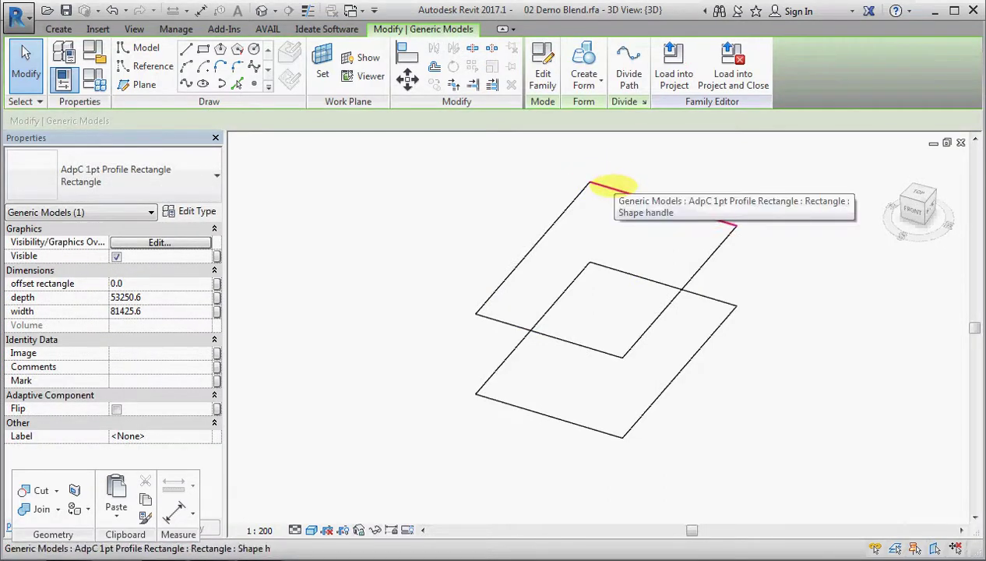
Step: Resize the upper rectangle to 54178.0 by 65676.9, then select it together with the lower rectangle
key(Escape)
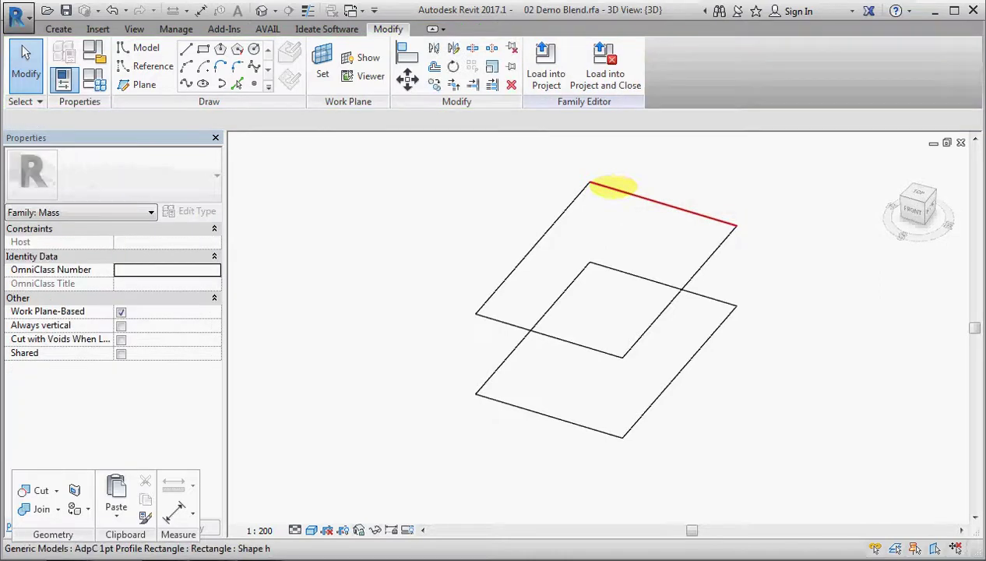
key(Tab)
click(613, 189)
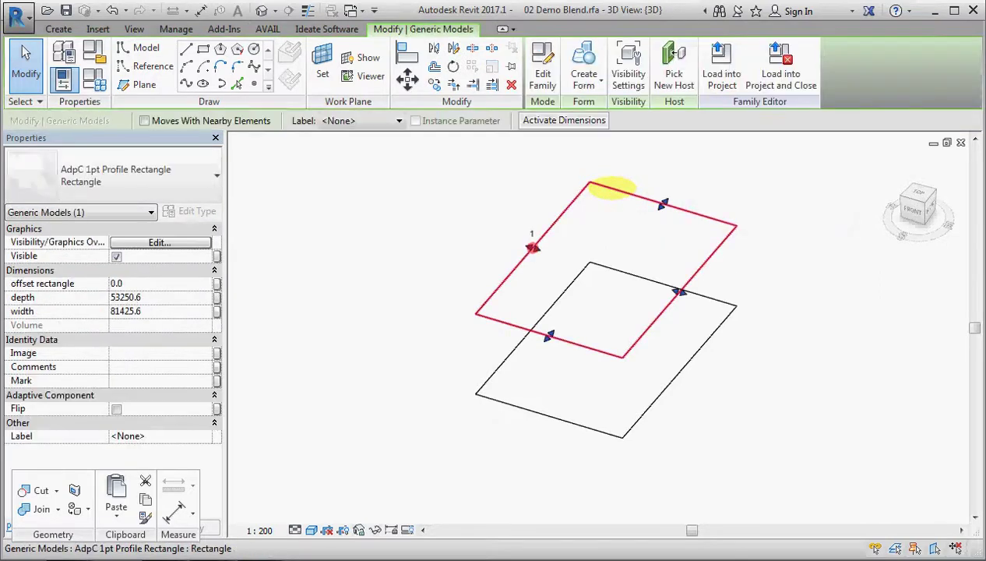
drag(660, 208, 627, 246)
drag(676, 294, 713, 302)
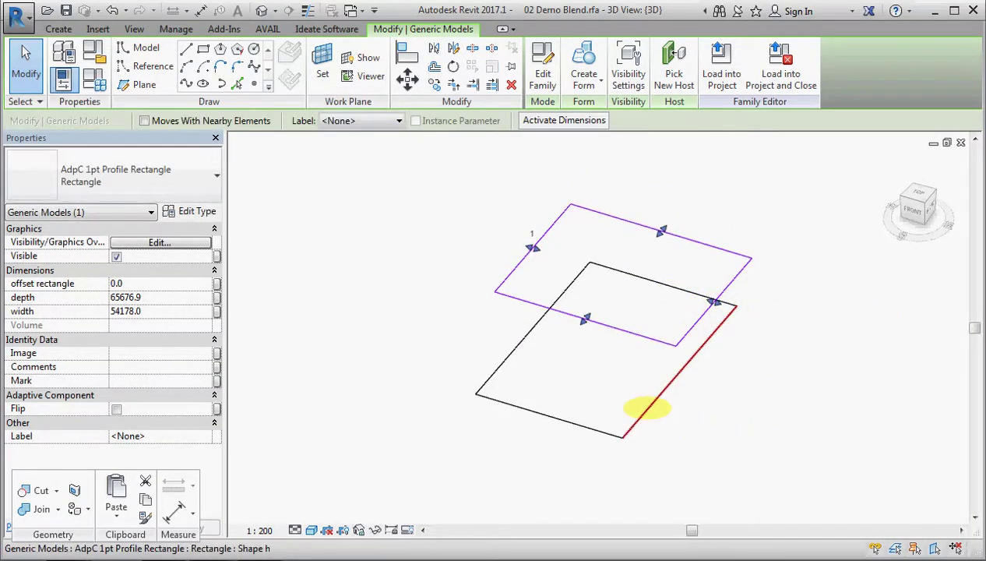
key(Tab)
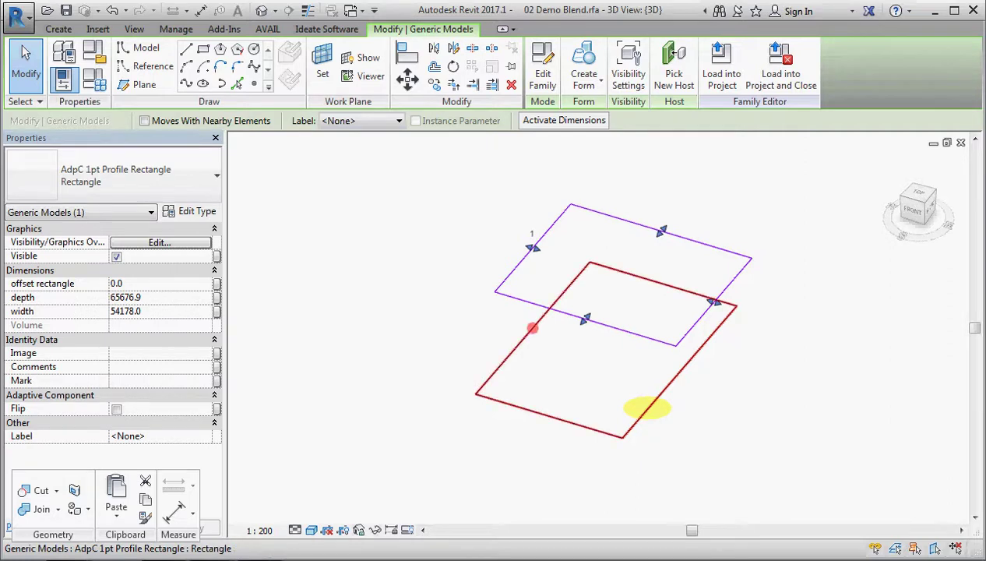
ctrl+click(647, 407)
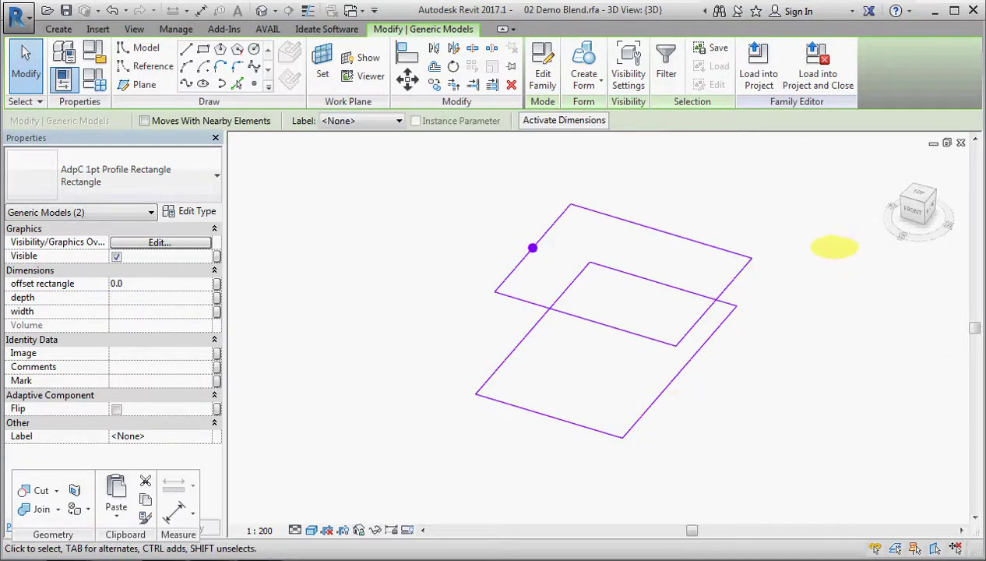
Step: Make a solid form from both rectangles and shrink its top profile to 36966.4 by 13620.0
click(584, 59)
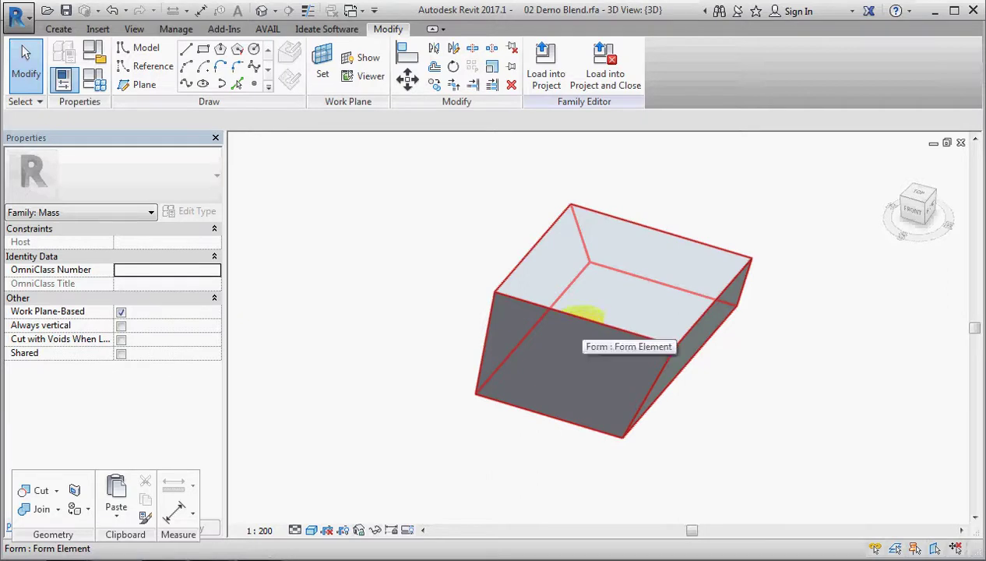
key(Tab)
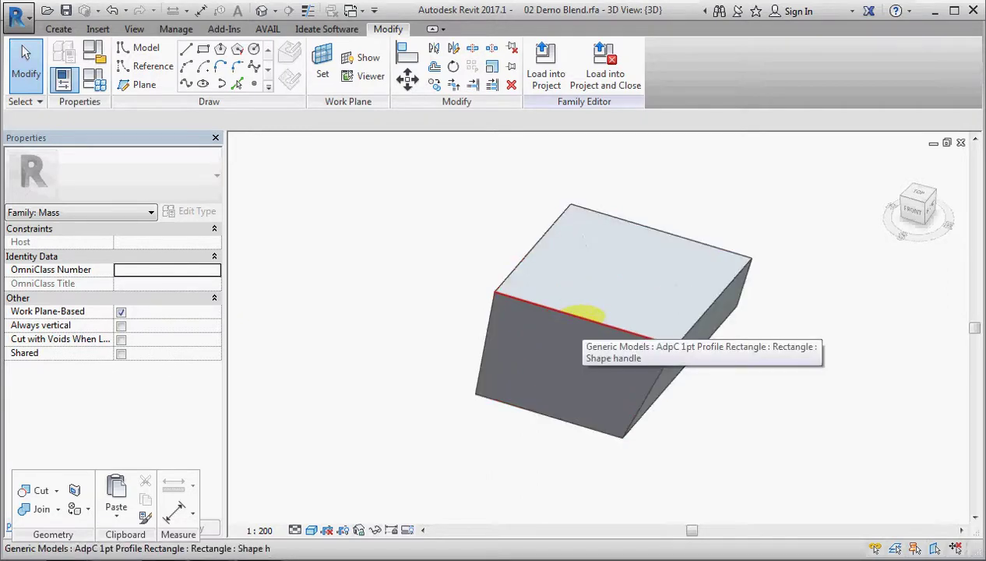
key(Tab)
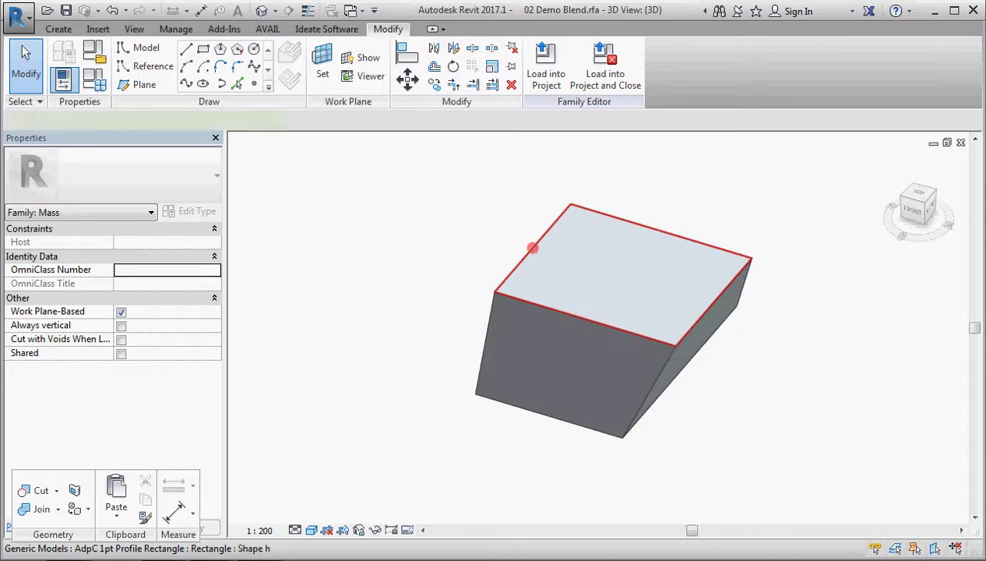
click(583, 314)
drag(709, 302, 531, 269)
click(841, 246)
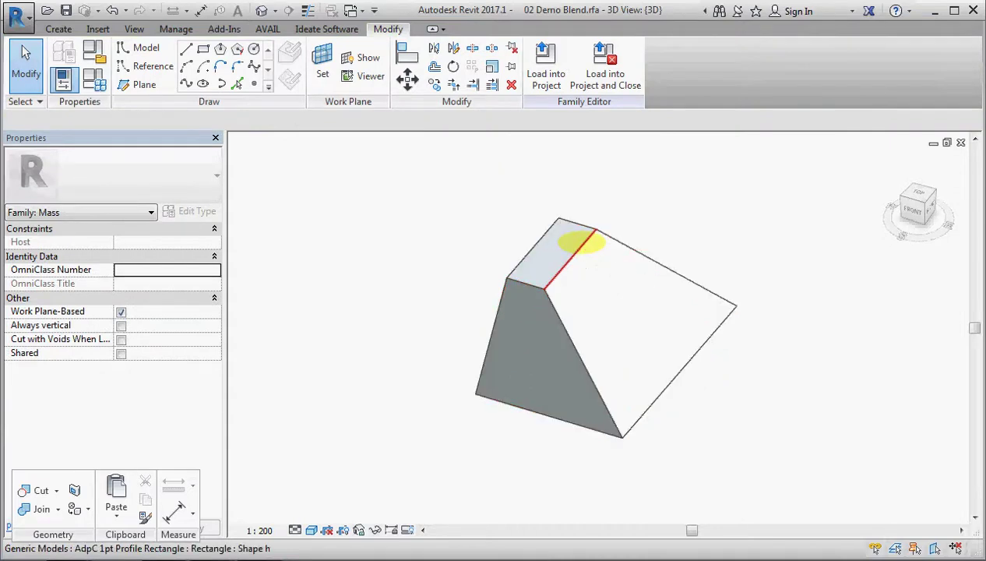
click(578, 241)
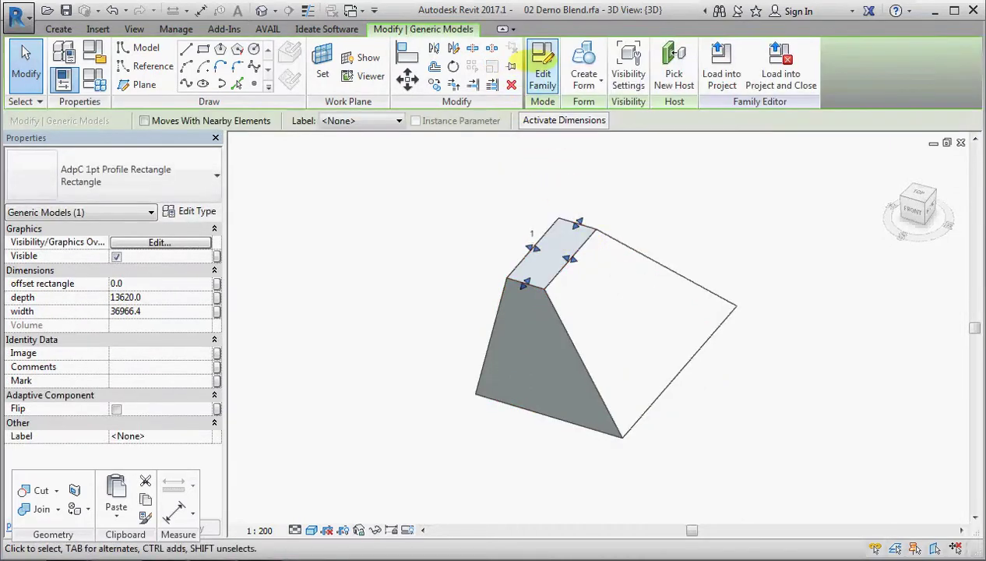
Step: In the profile family, round one rectangle corner with a 4500 fillet arc
click(543, 66)
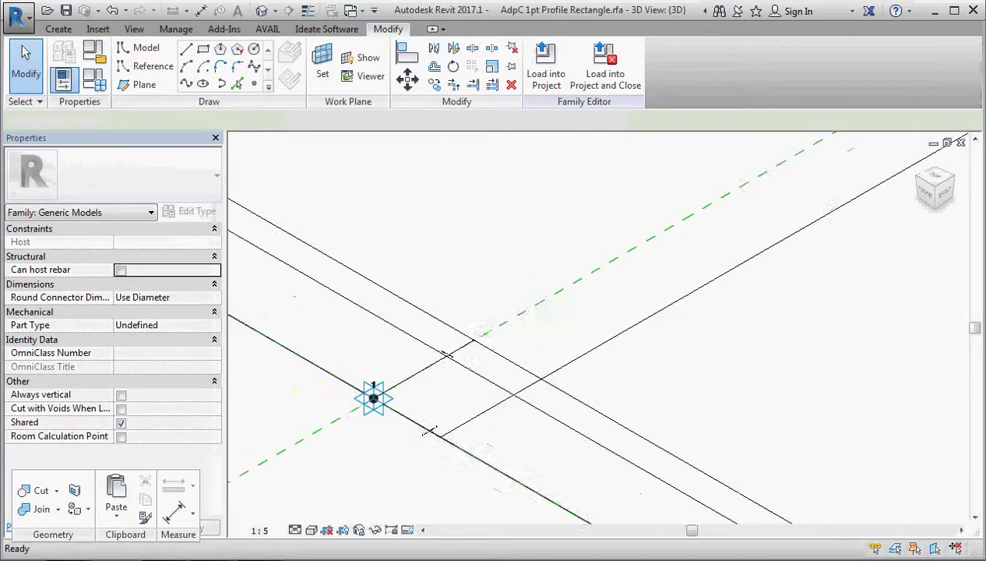
scroll(280, 329, down, 3)
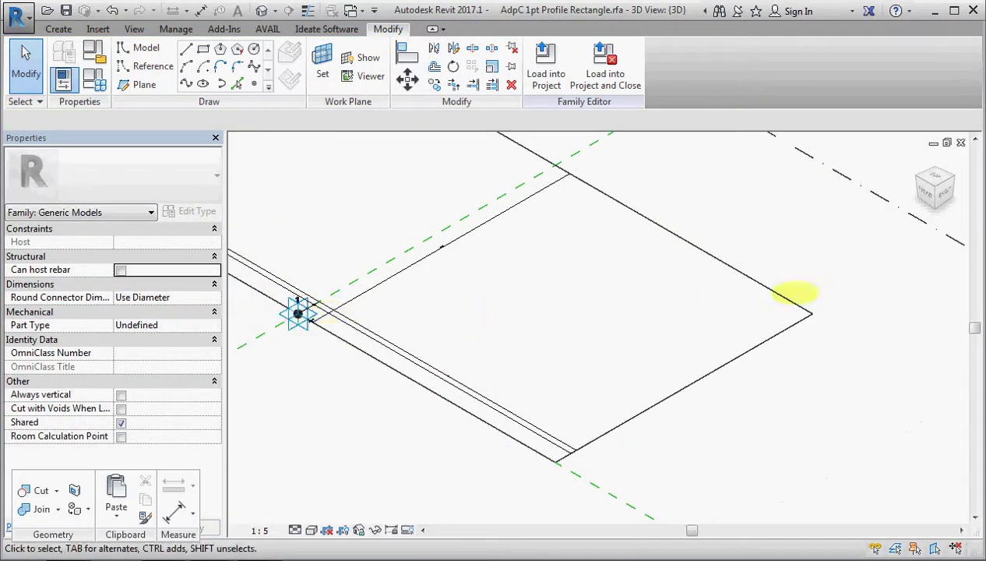
scroll(795, 293, up, 2)
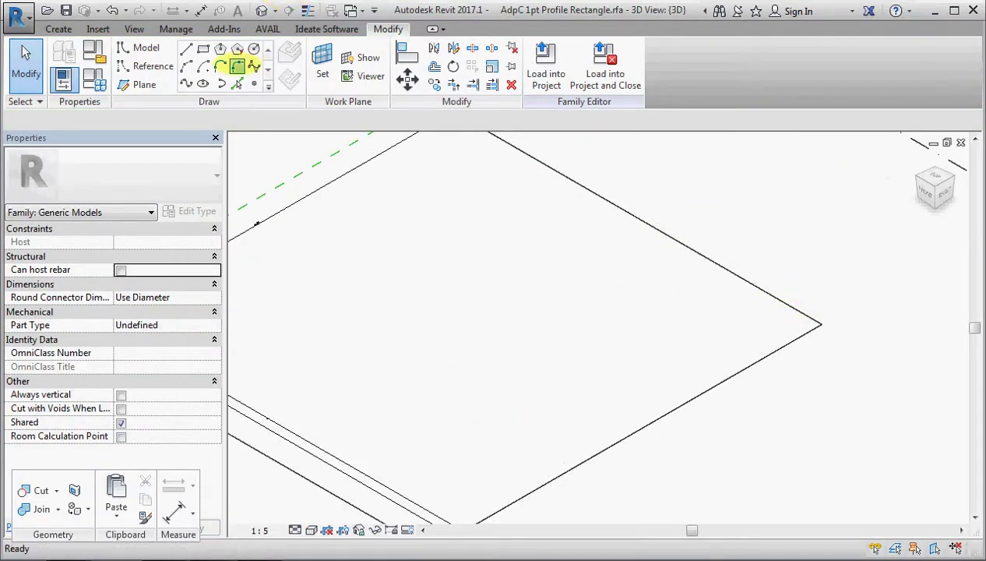
click(236, 66)
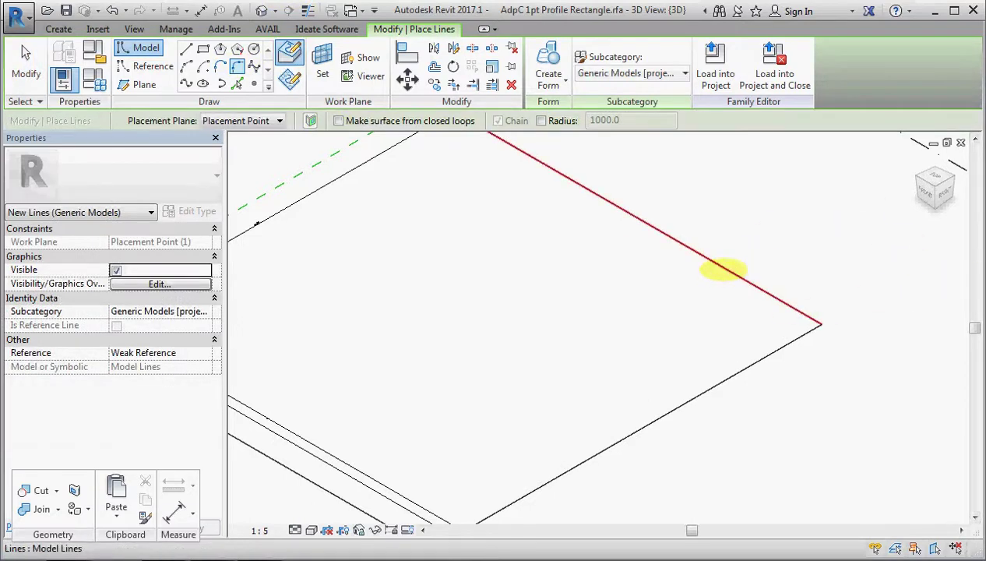
click(723, 269)
click(720, 380)
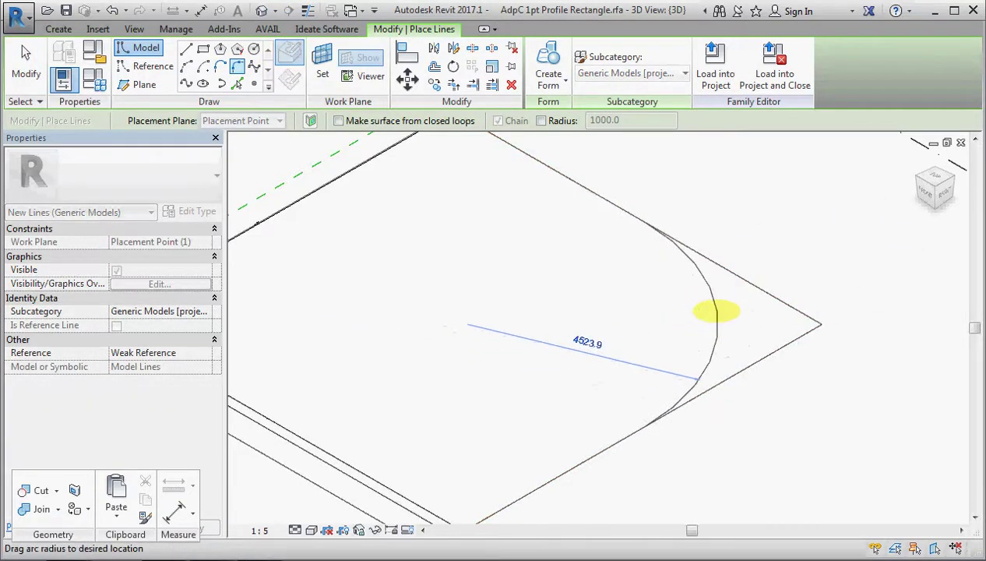
click(716, 312)
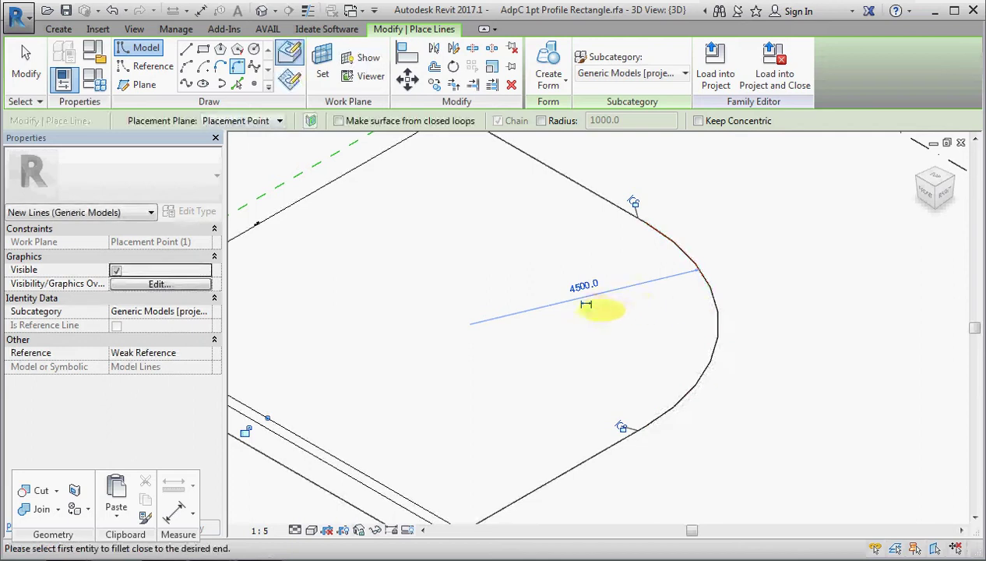
key(Escape)
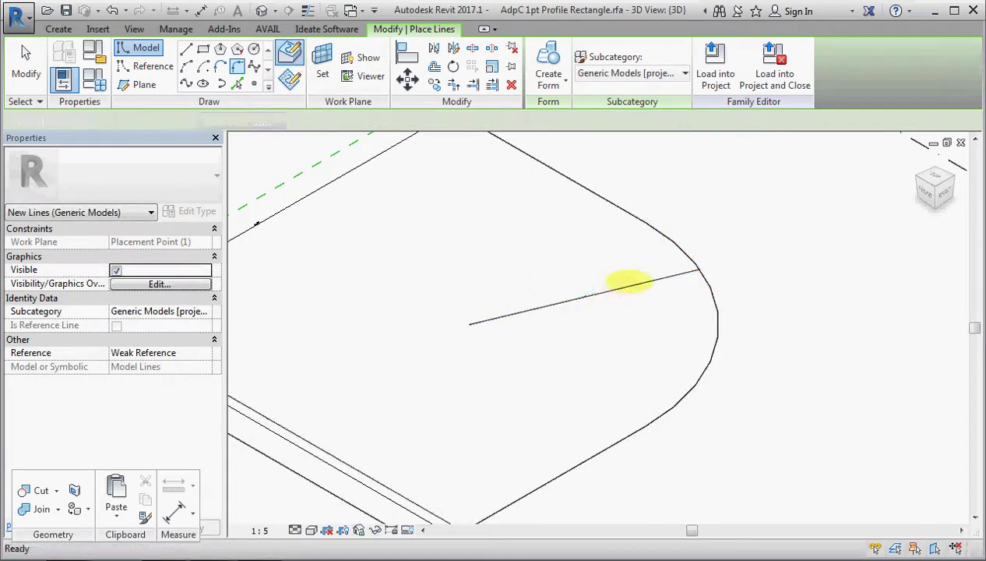
key(Escape)
Step: Label the fillet's radius dimension with a new instance parameter named rad
click(629, 285)
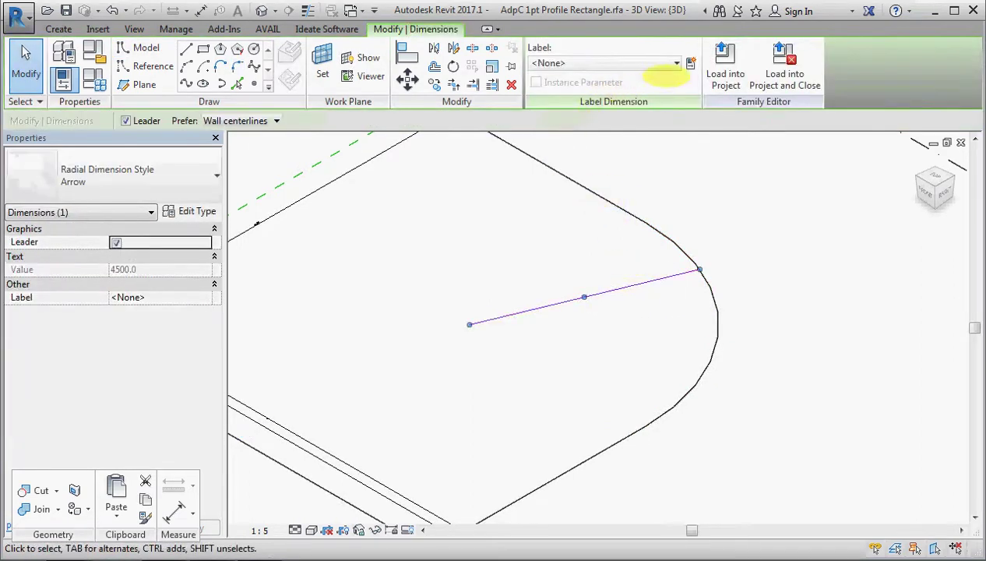
click(690, 62)
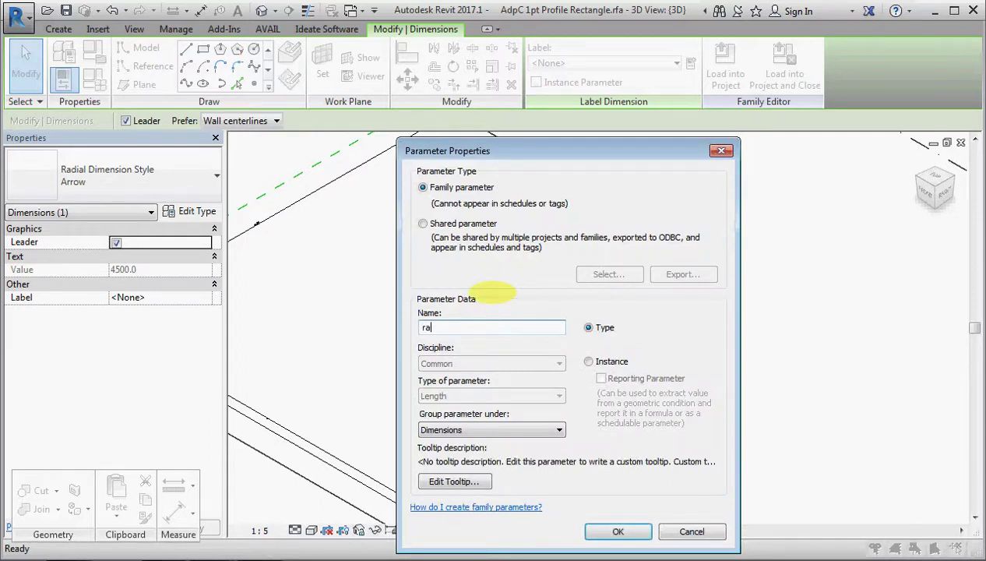
click(588, 362)
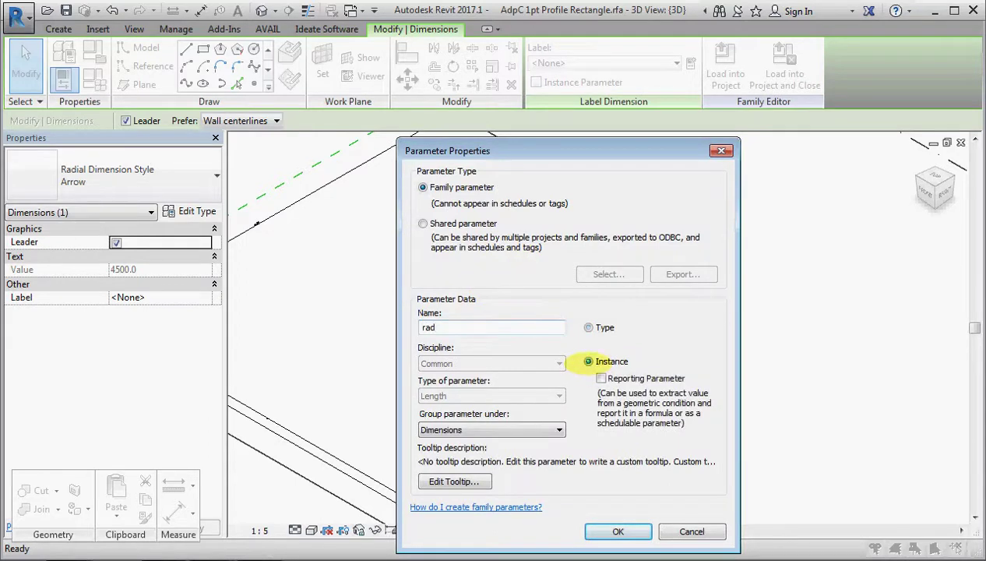
click(618, 531)
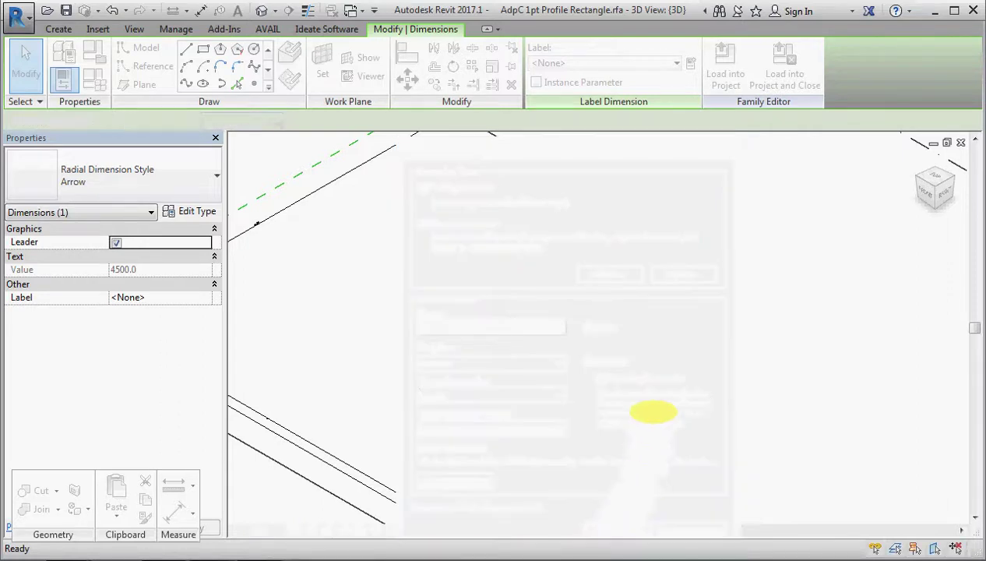
Step: Load the edited profile into 02 Demo Blend, overwriting the existing version
click(726, 74)
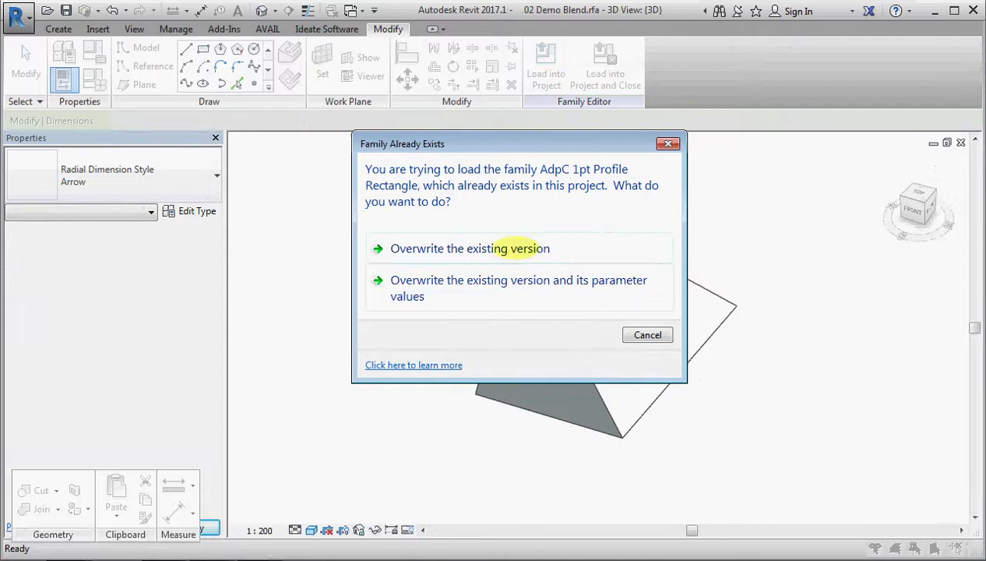
click(511, 247)
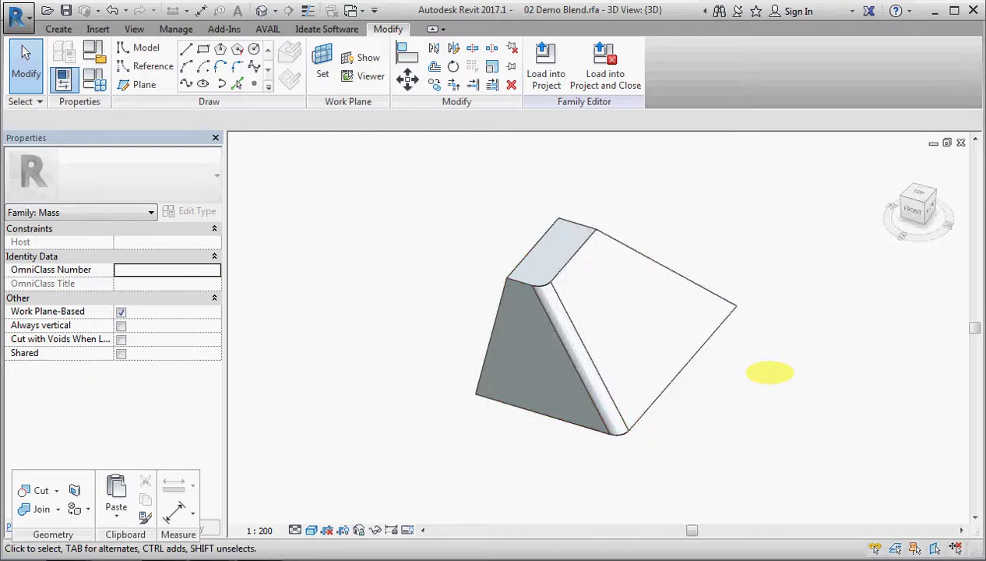
Step: Select the upright reference circle and the flat Level 1 circle together
scroll(768, 369, down, 2)
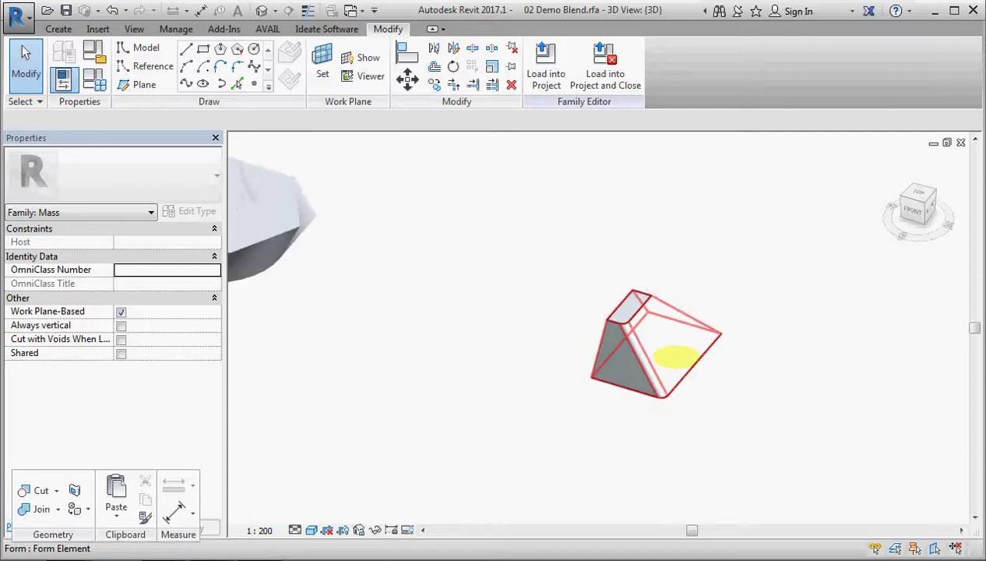
scroll(670, 355, down, 6)
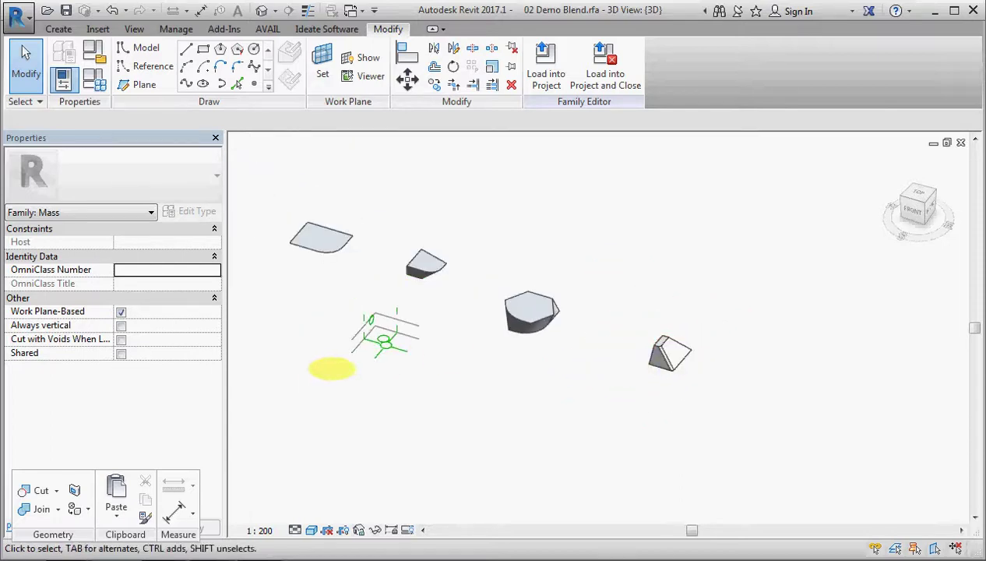
scroll(335, 366, up, 6)
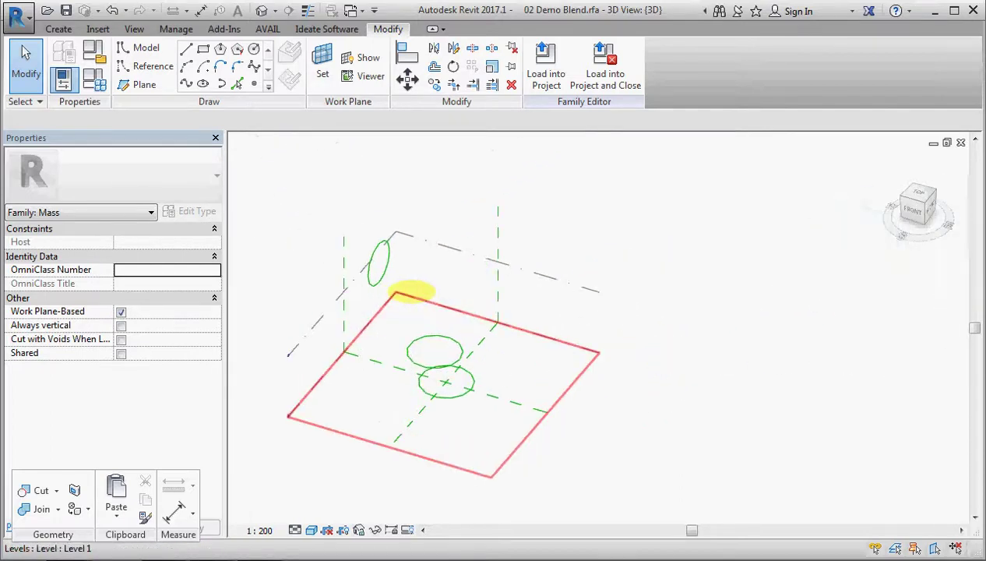
scroll(382, 280, up, 1)
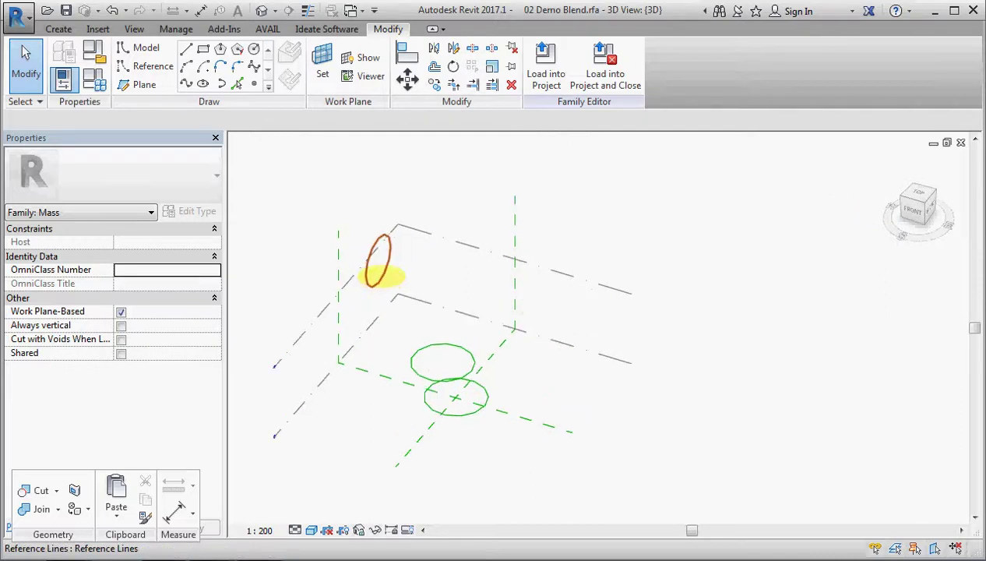
click(382, 277)
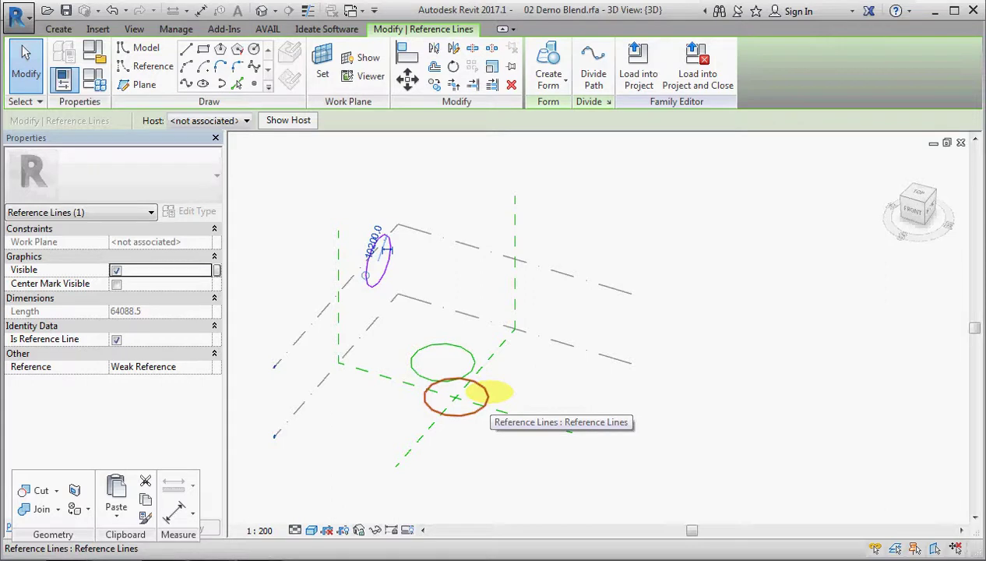
ctrl+click(456, 397)
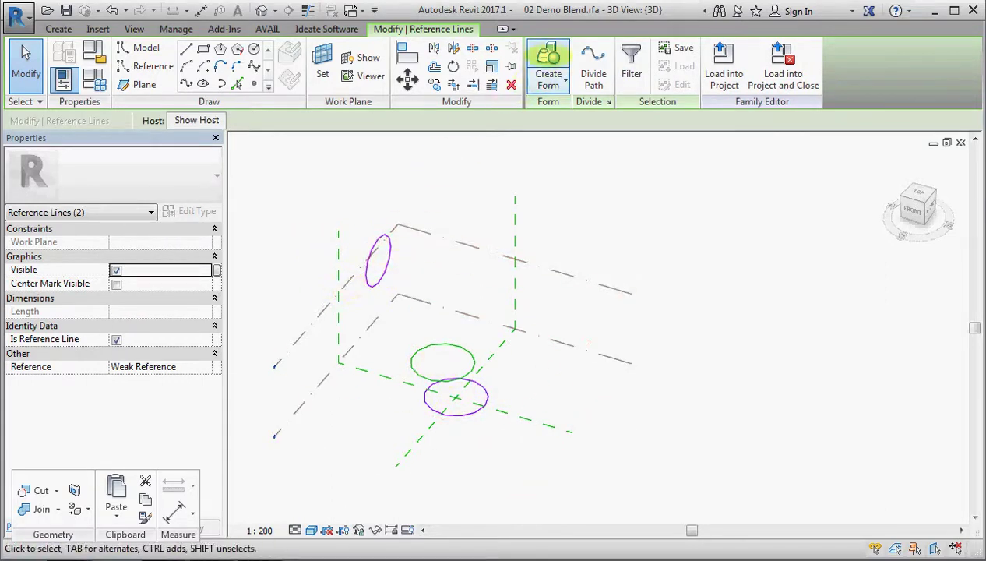
Step: Blend the two circles into a curved form and set the bottom circle's radius to 30000
click(548, 63)
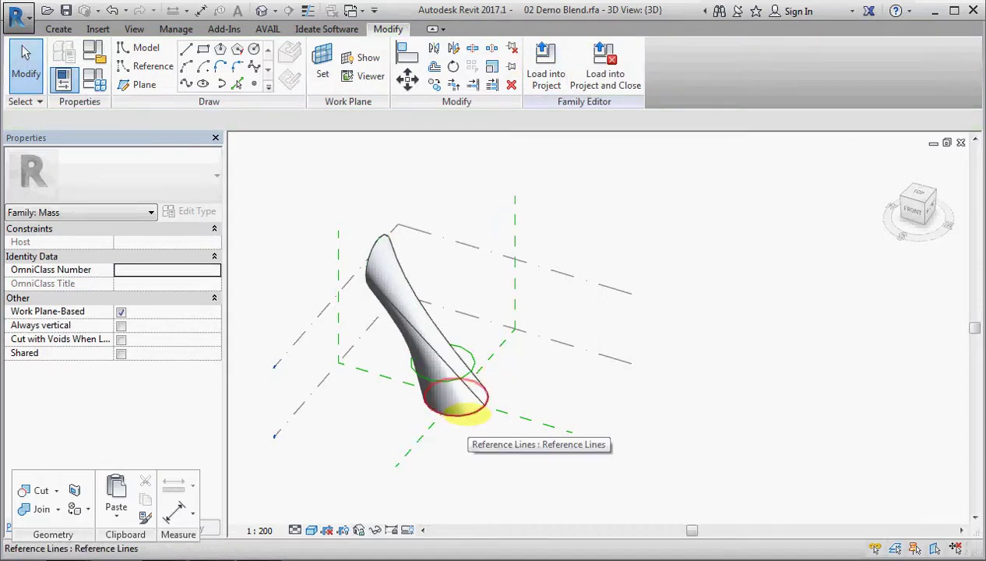
click(463, 414)
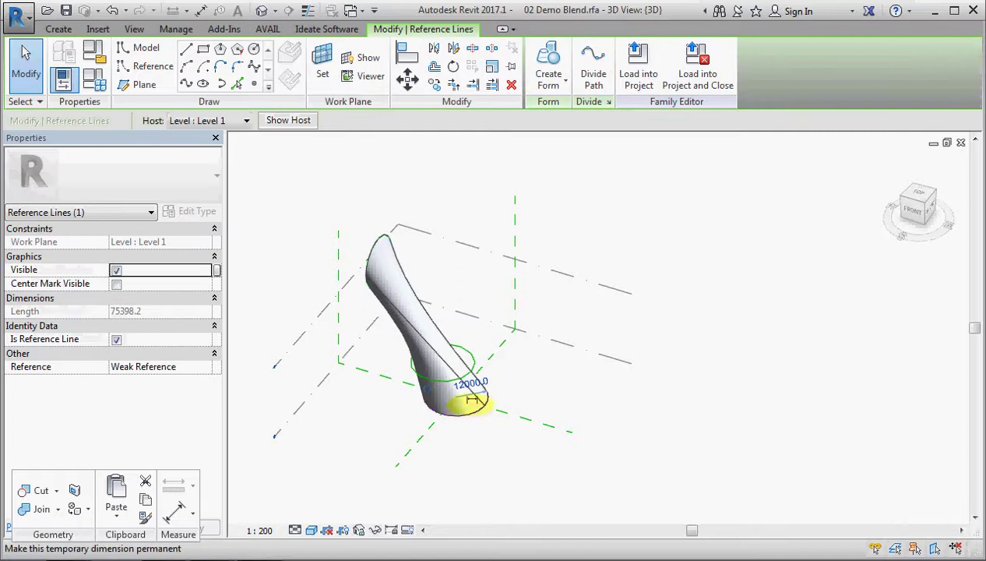
click(491, 381)
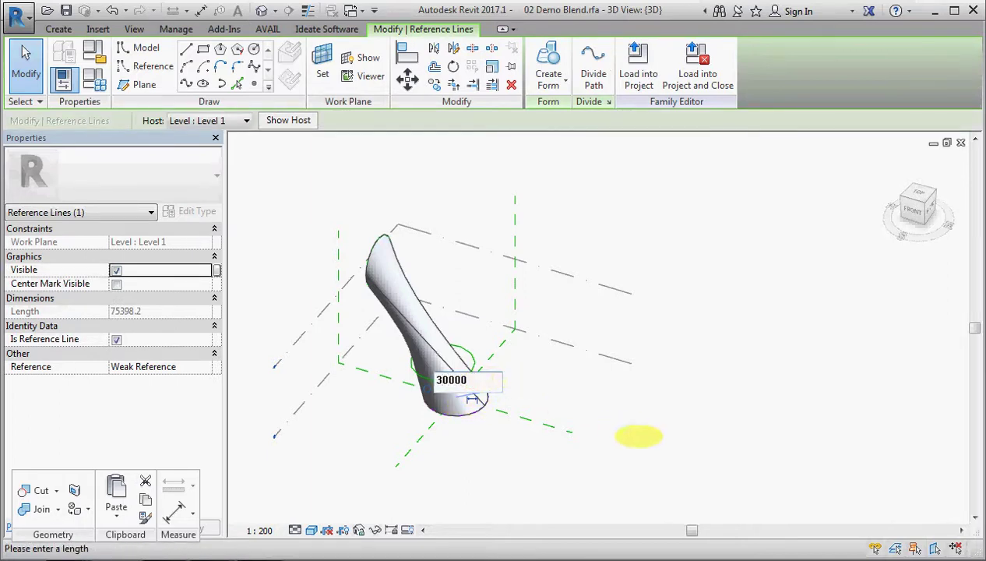
key(Return)
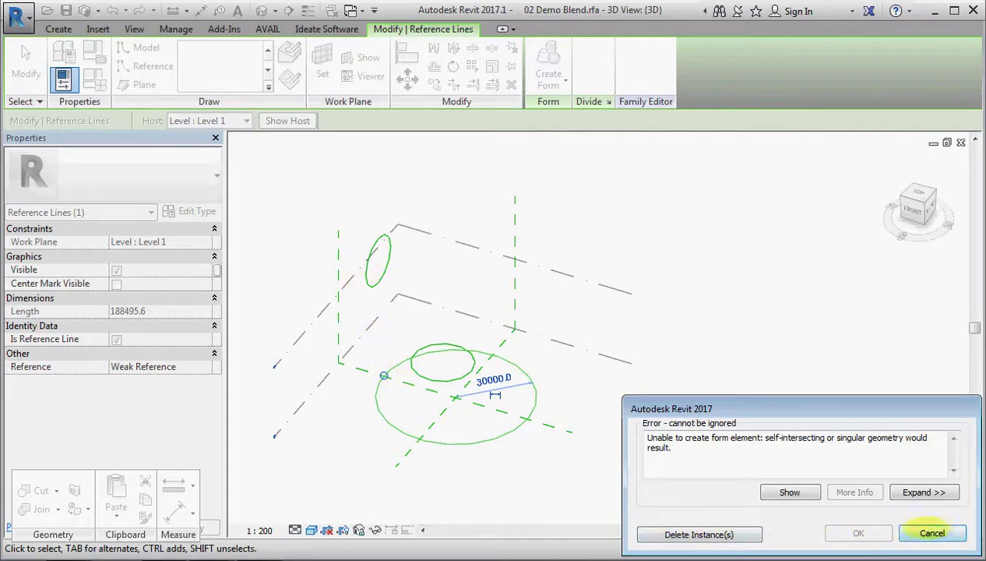
Step: Cancel the self-intersection error and set the bottom circle's radius to 18000 instead
click(933, 533)
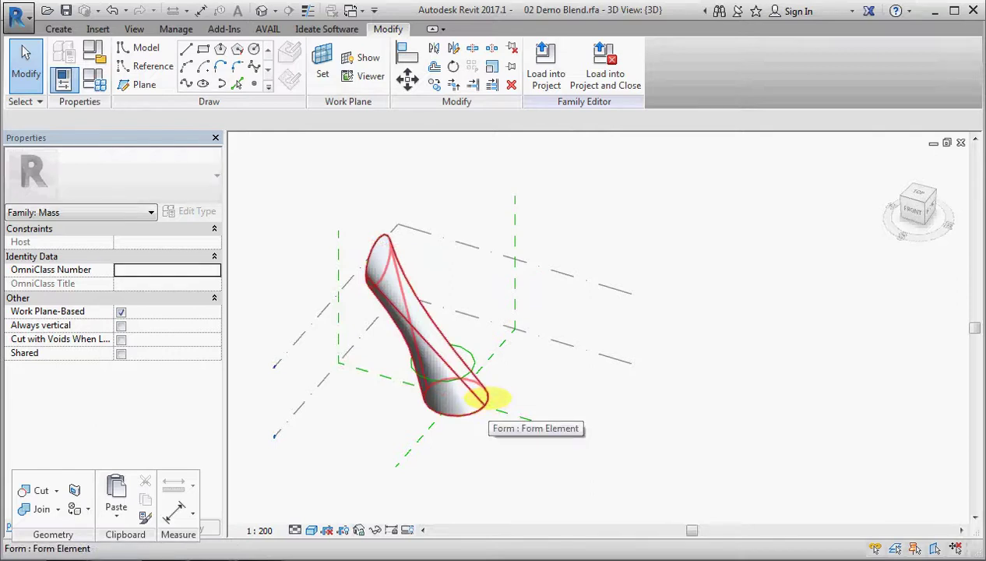
click(487, 399)
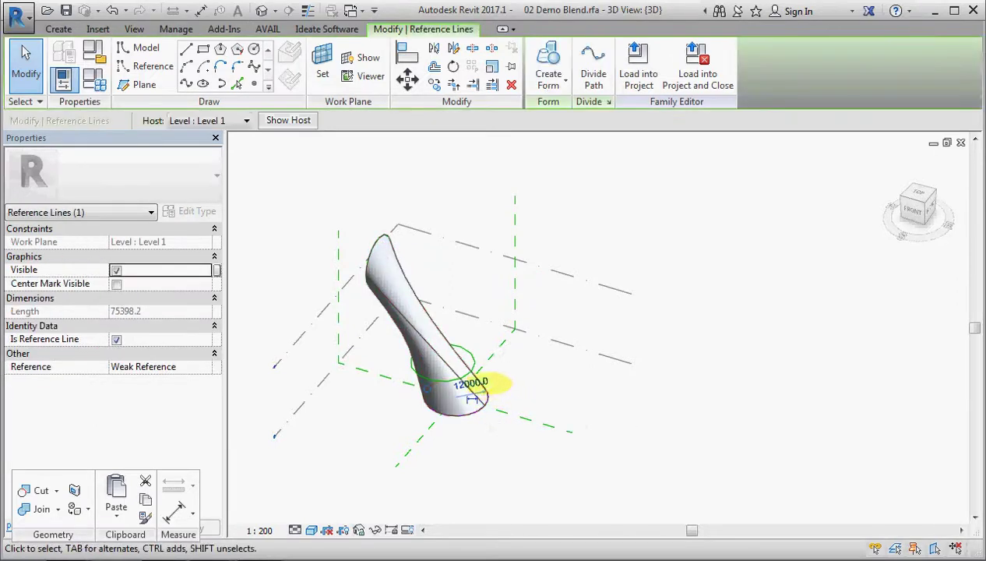
click(468, 386)
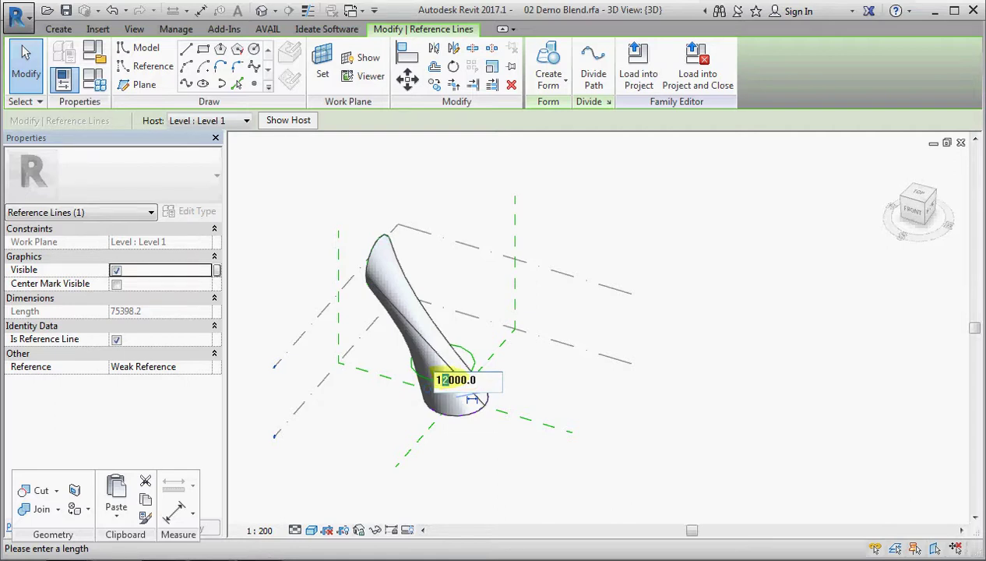
key(Return)
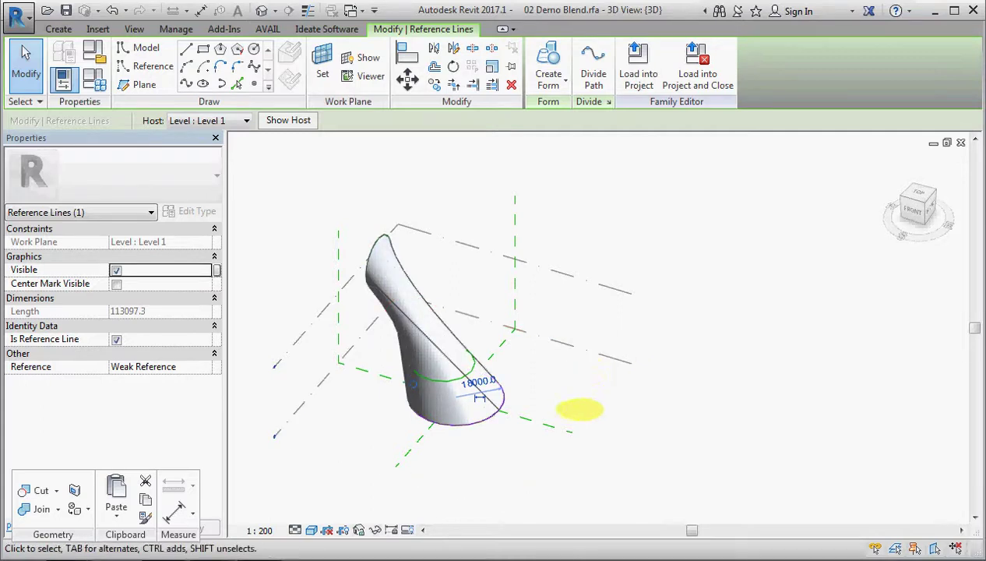
shift+middle_drag(451, 457, 510, 352)
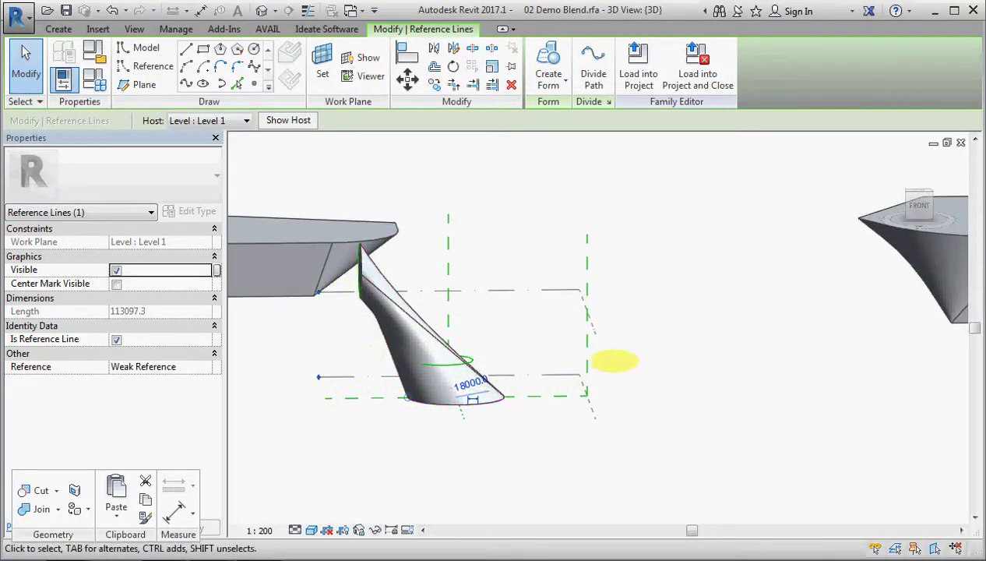
shift+middle_drag(616, 364, 673, 369)
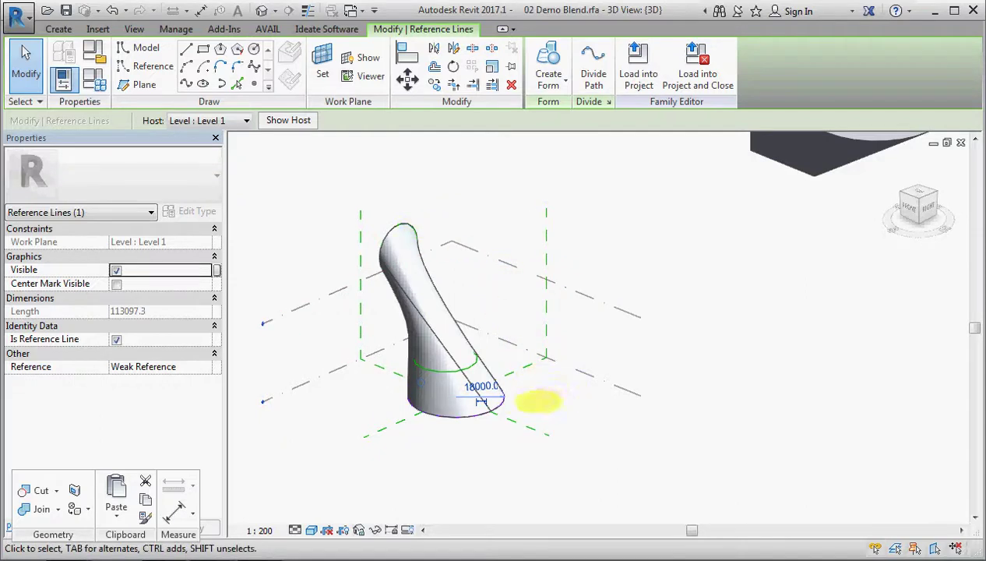
scroll(420, 399, down, 4)
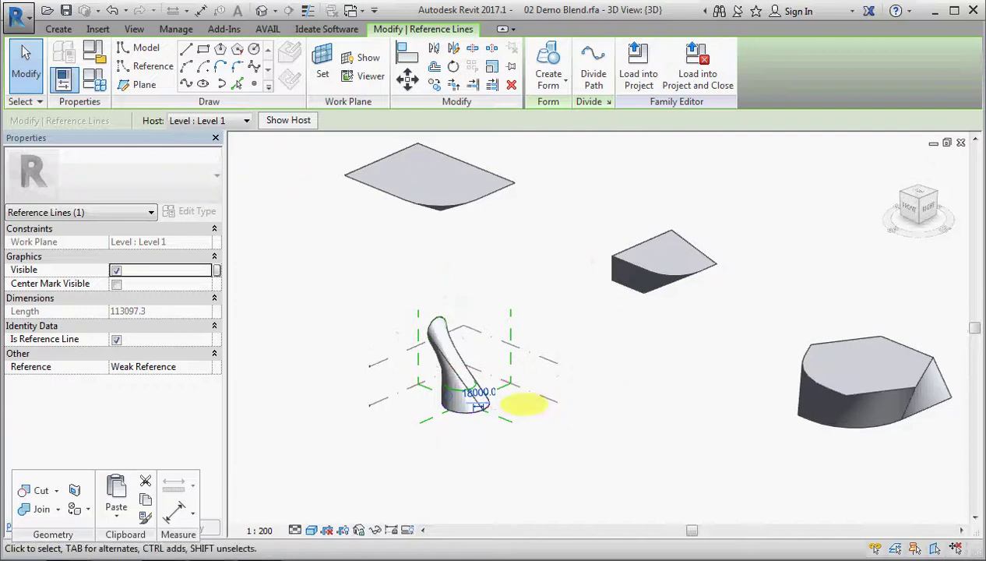
scroll(529, 401, down, 2)
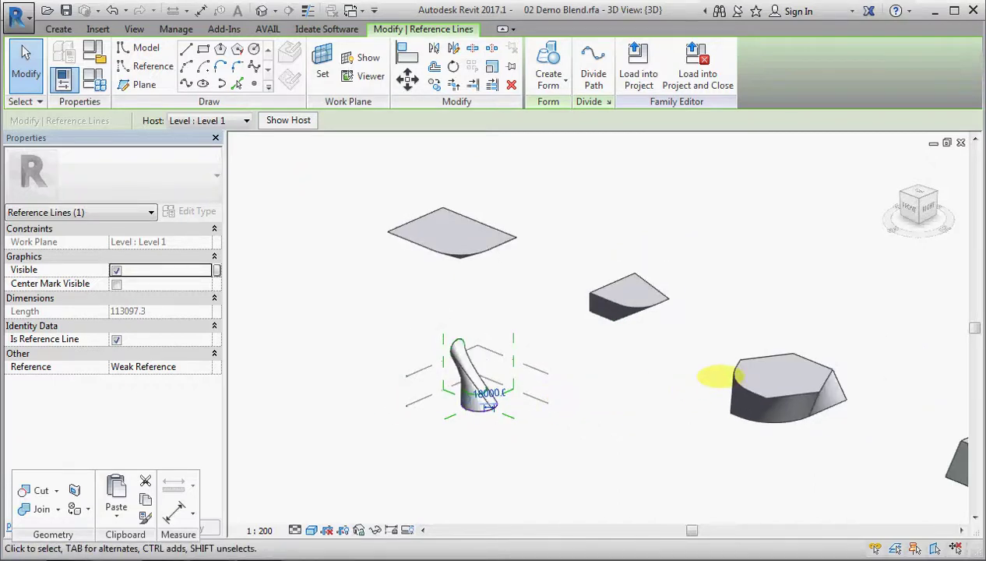